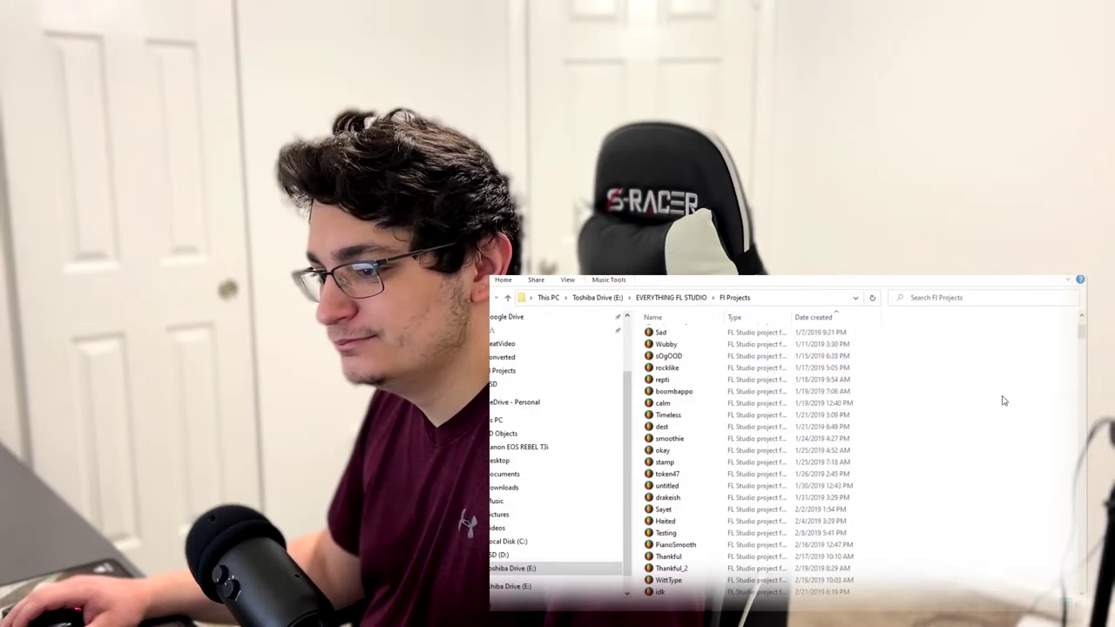
- Look through the Fl Projects folder's 2019 project files, ordered by date created, for an old beat
{"action": "left_click_drag", "start_coordinate": [1080, 345], "coordinate": [1075, 358]}
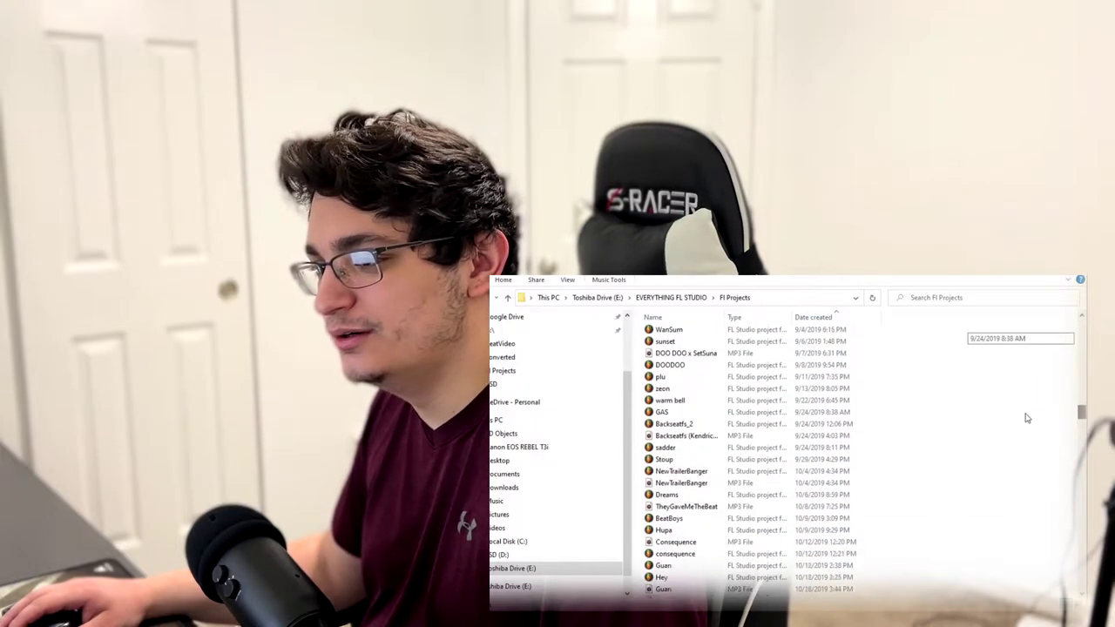
{"action": "scroll", "coordinate": [1024, 423], "scroll_direction": "down", "scroll_amount": 1}
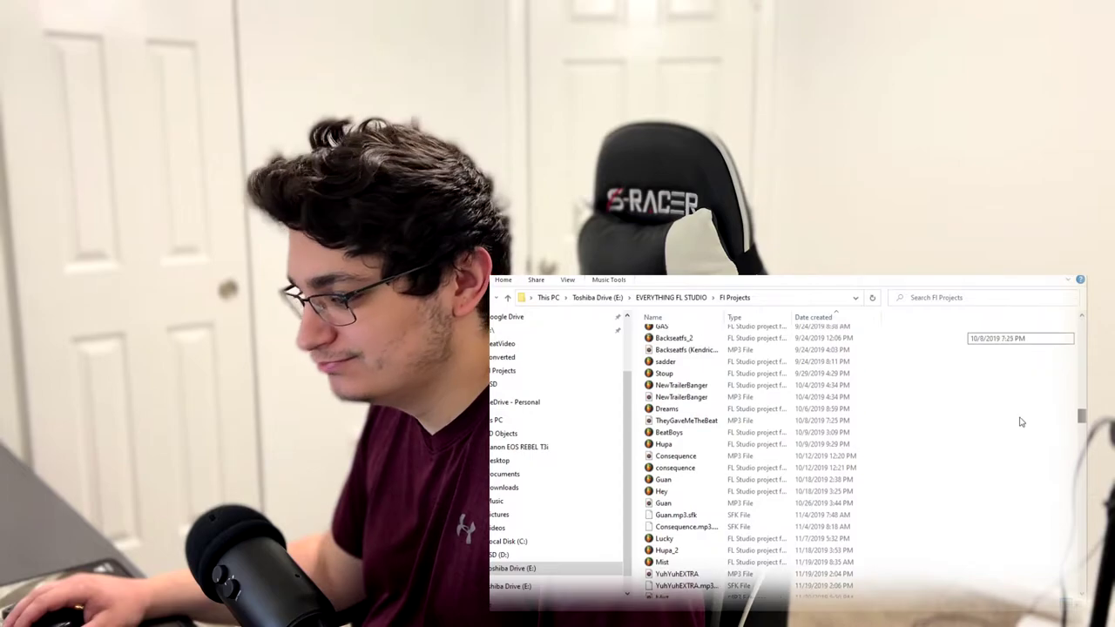
{"action": "scroll", "coordinate": [1026, 383], "scroll_direction": "up", "scroll_amount": 15}
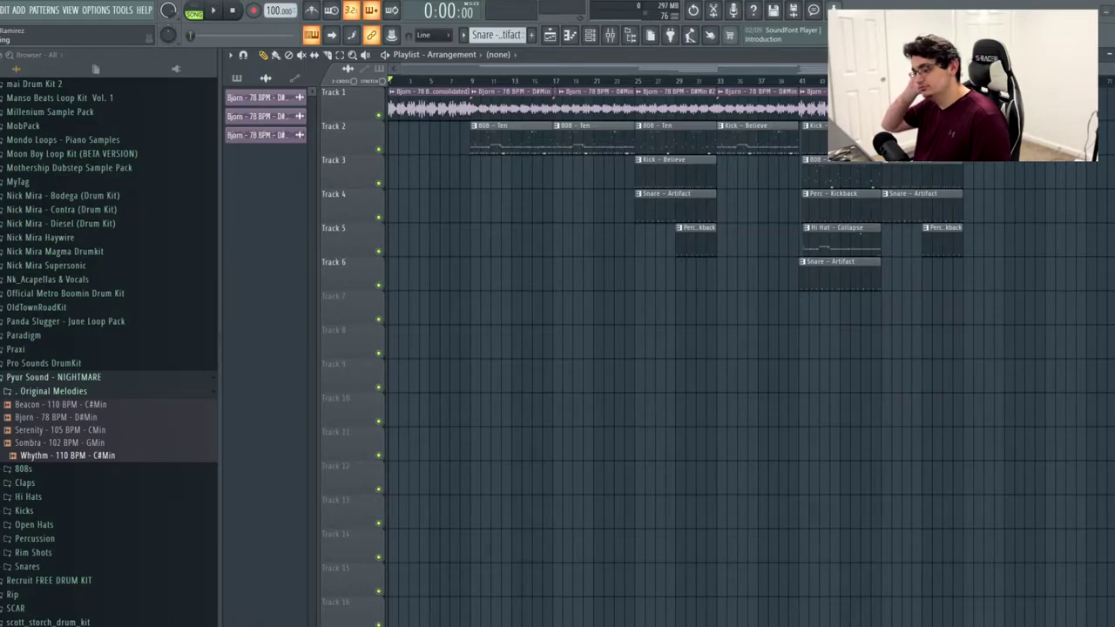
- Switch to the old 142 BPM project with the Thick Bass and Tinkle patterns and examine its playlist arrangement and mixer levels
{"action": "key", "text": "ctrl+n"}
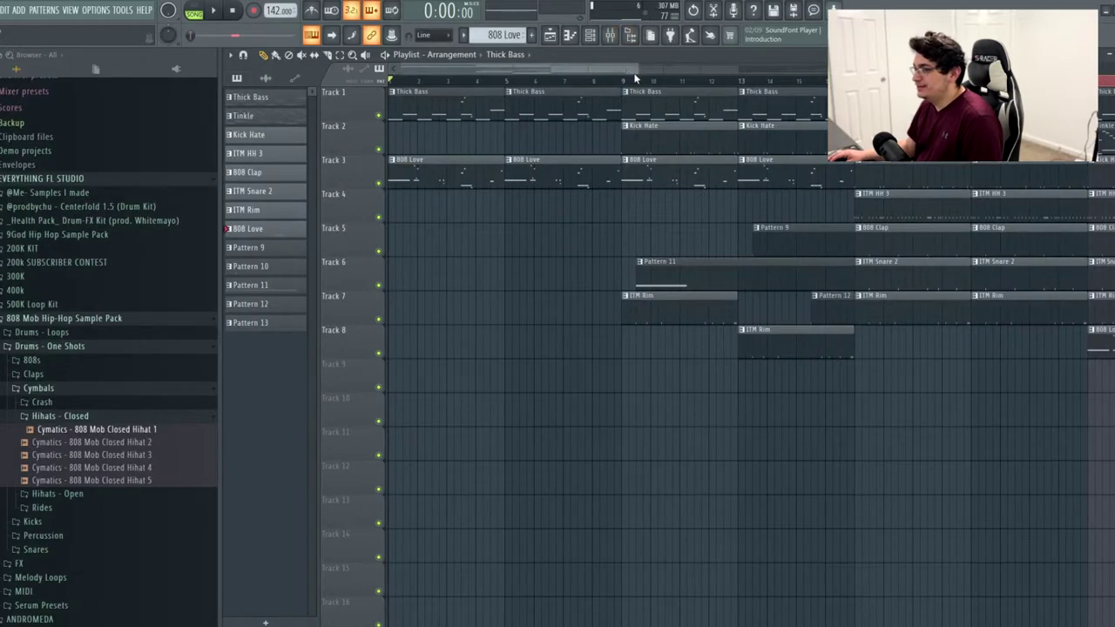
{"action": "scroll", "coordinate": [633, 72], "scroll_direction": "down", "scroll_amount": 3}
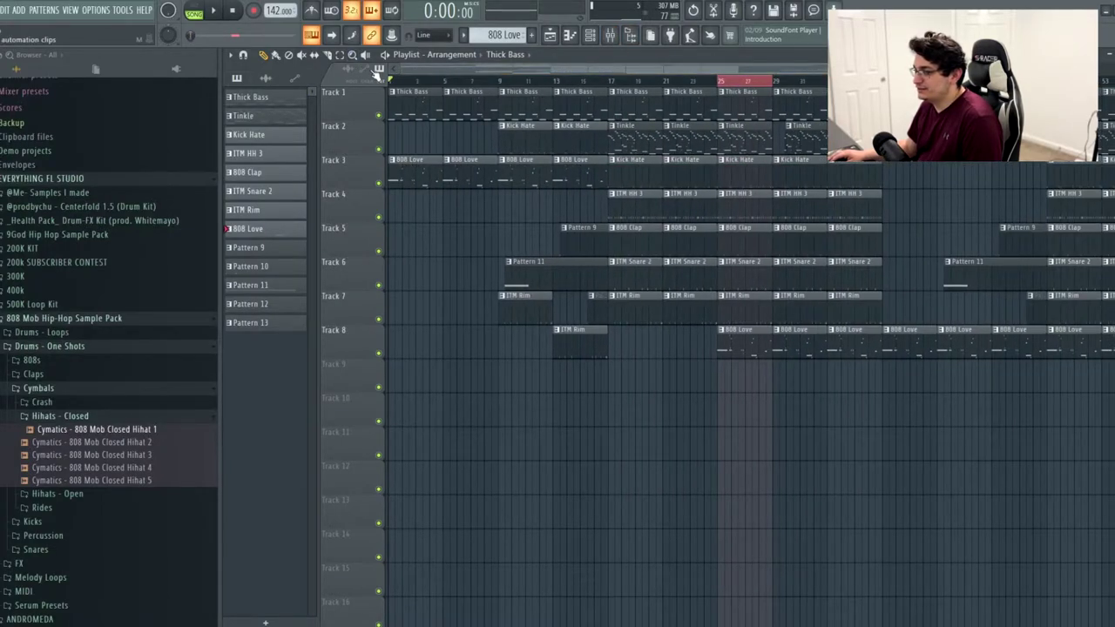
{"action": "left_click", "coordinate": [394, 81]}
{"action": "key", "text": "space"}
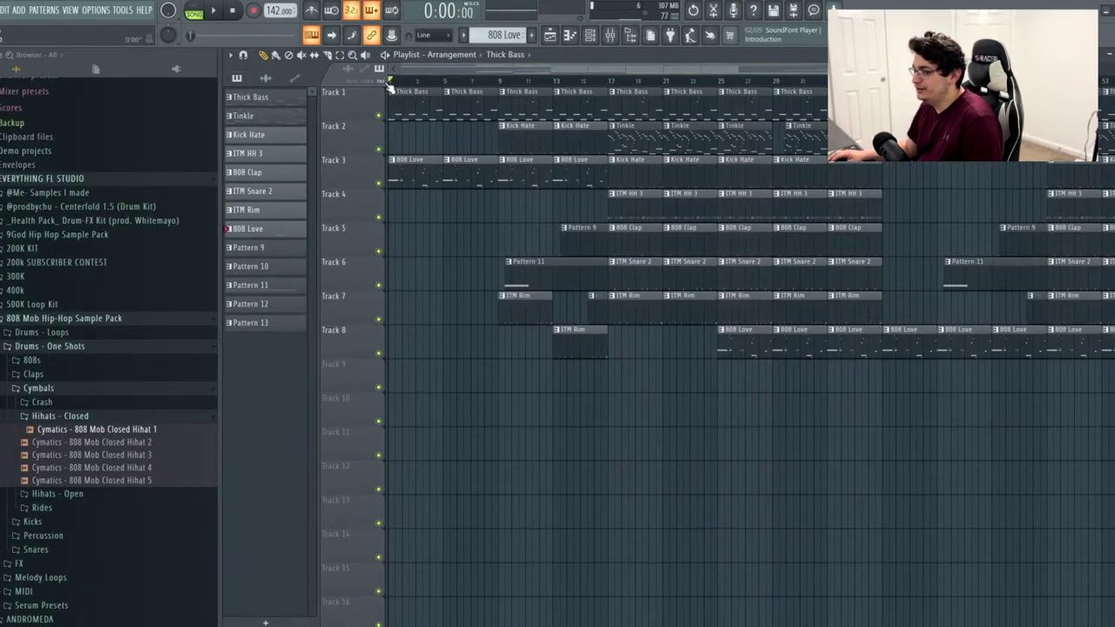
{"action": "left_click", "coordinate": [625, 39]}
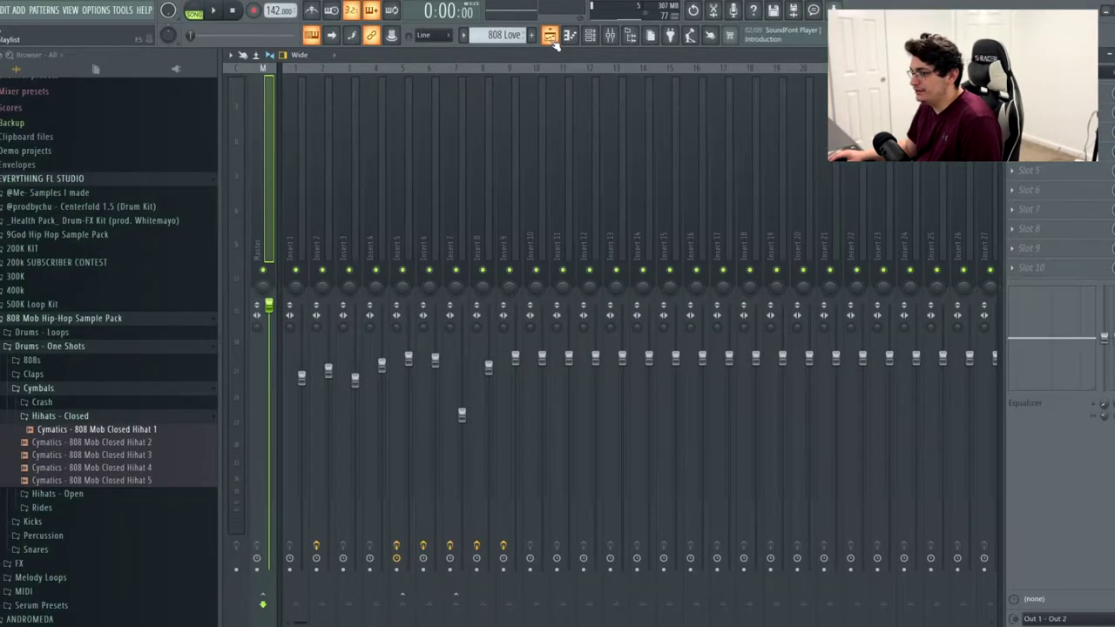
{"action": "left_click", "coordinate": [551, 37]}
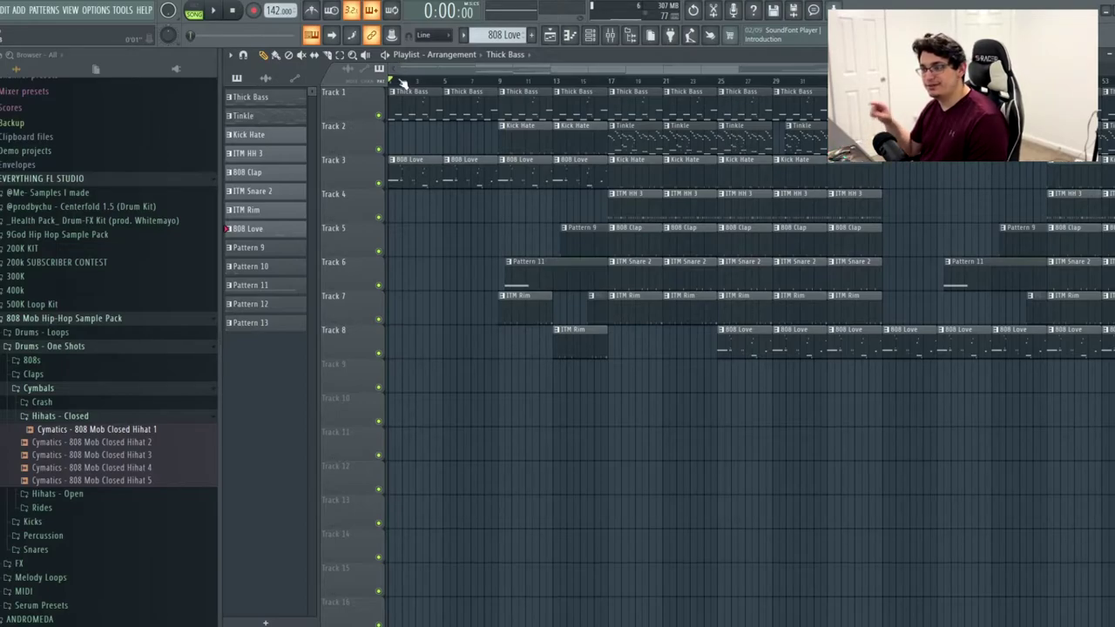
- Load the Cymatics - 808 Mob Closed Hihat 1 sample as a new channel, and play the arrangement from the start
{"action": "left_click_drag", "start_coordinate": [141, 433], "coordinate": [462, 422]}
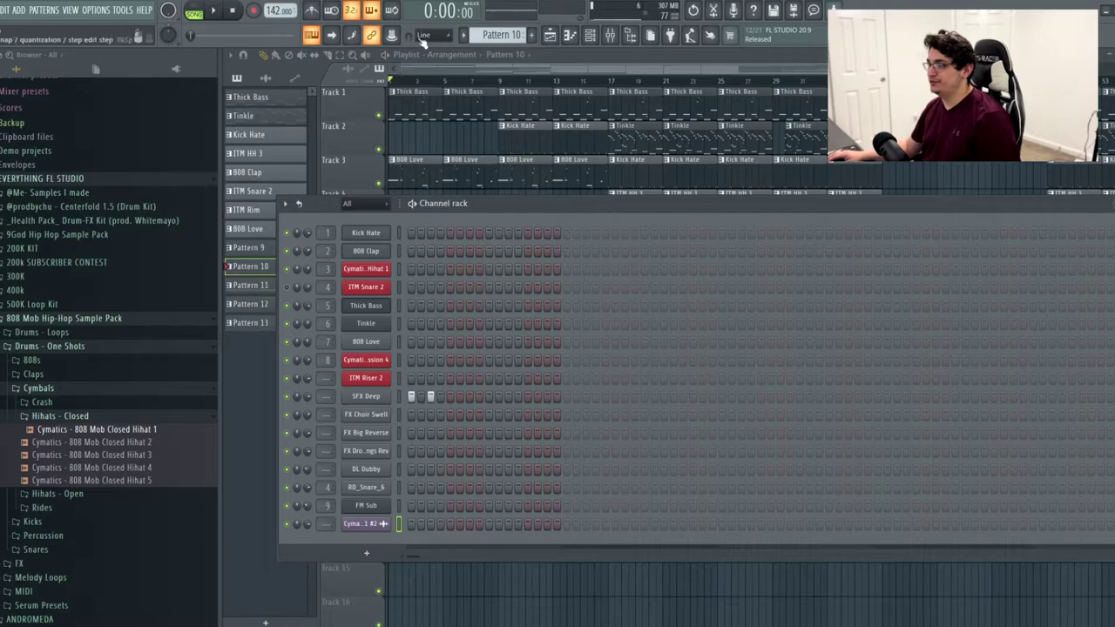
{"action": "key", "text": "F6"}
{"action": "left_click", "coordinate": [216, 14]}
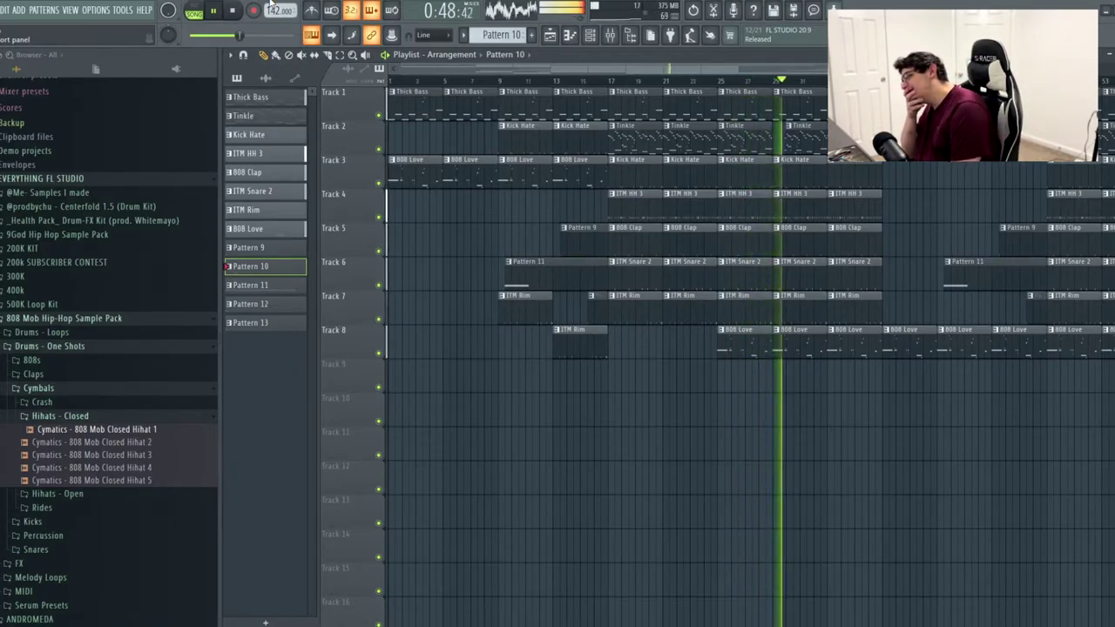
{"action": "key", "text": "space"}
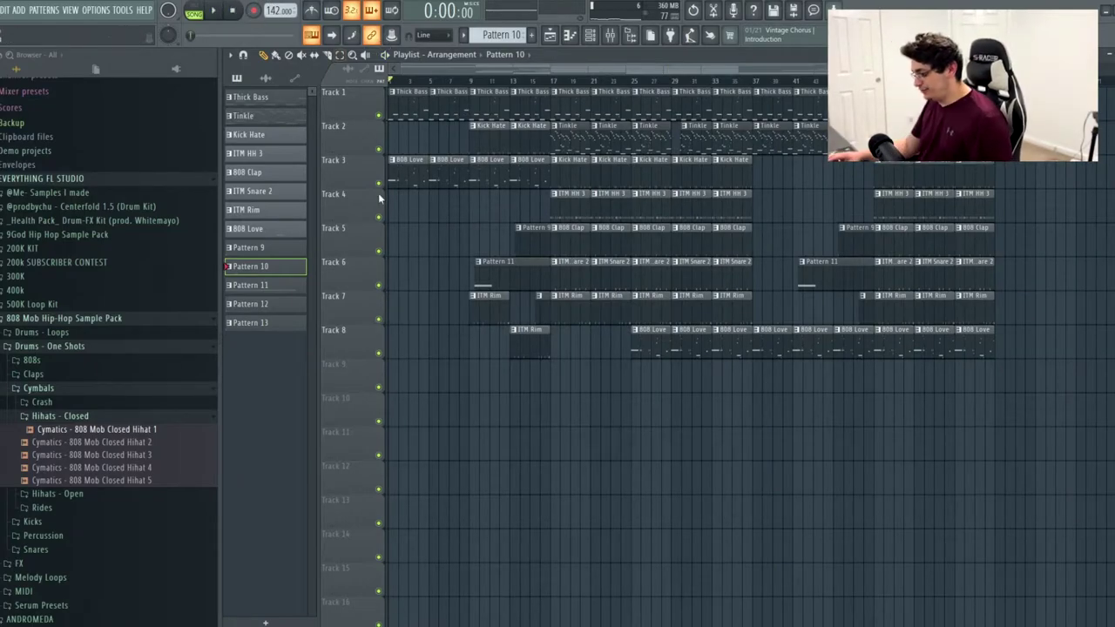
- Solo playlist tracks 1 and 3 together and play them with the mixer in view
{"action": "right_click", "coordinate": [380, 116]}
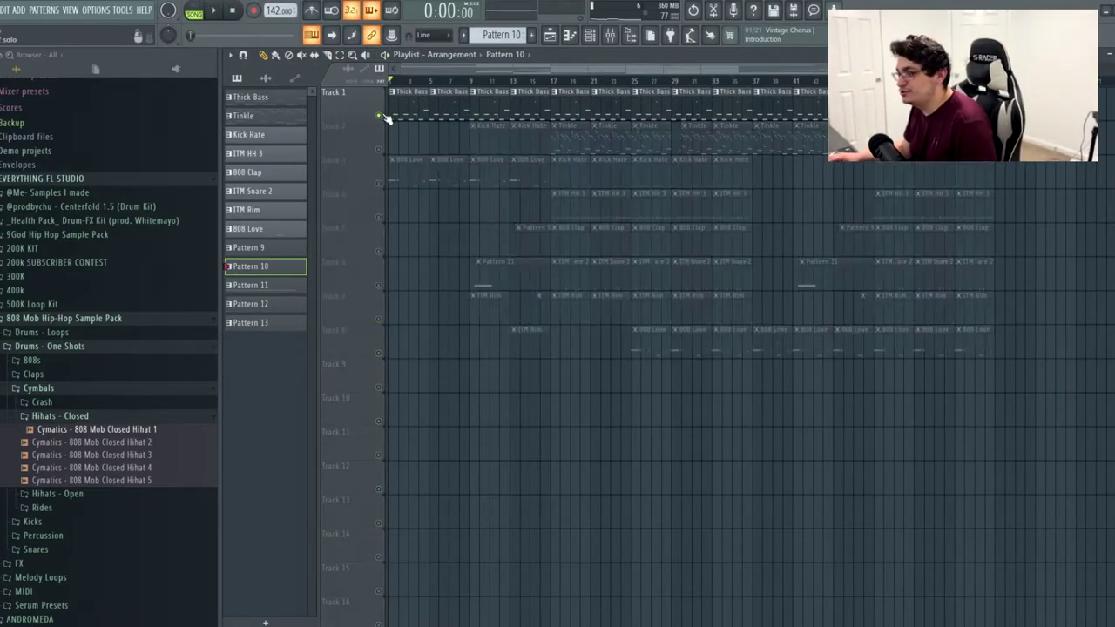
{"action": "left_click", "coordinate": [380, 183]}
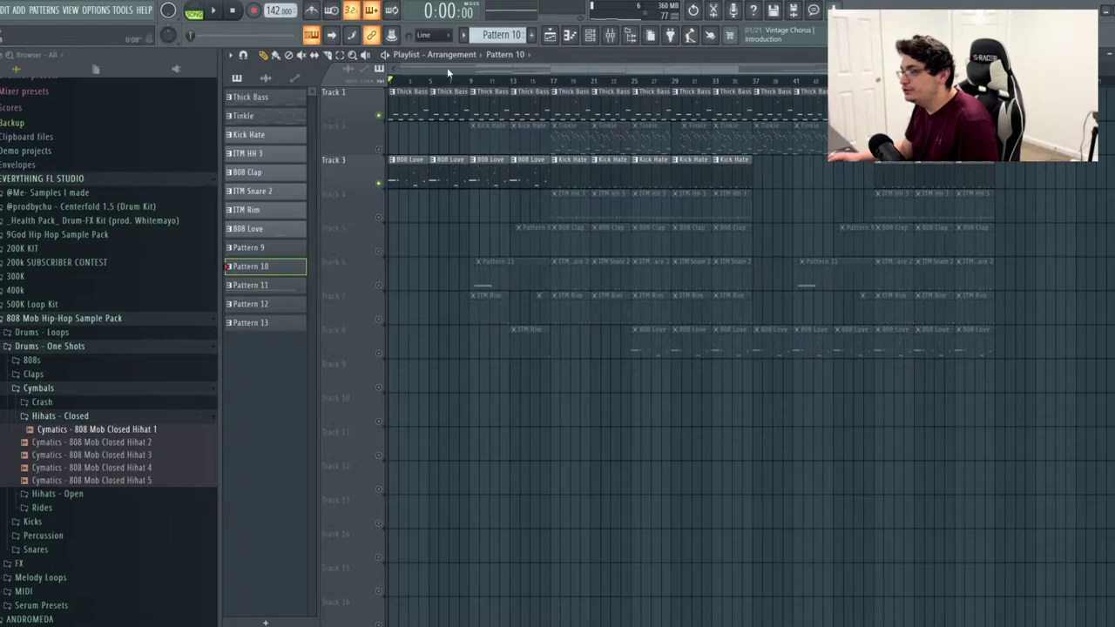
{"action": "left_click", "coordinate": [611, 36]}
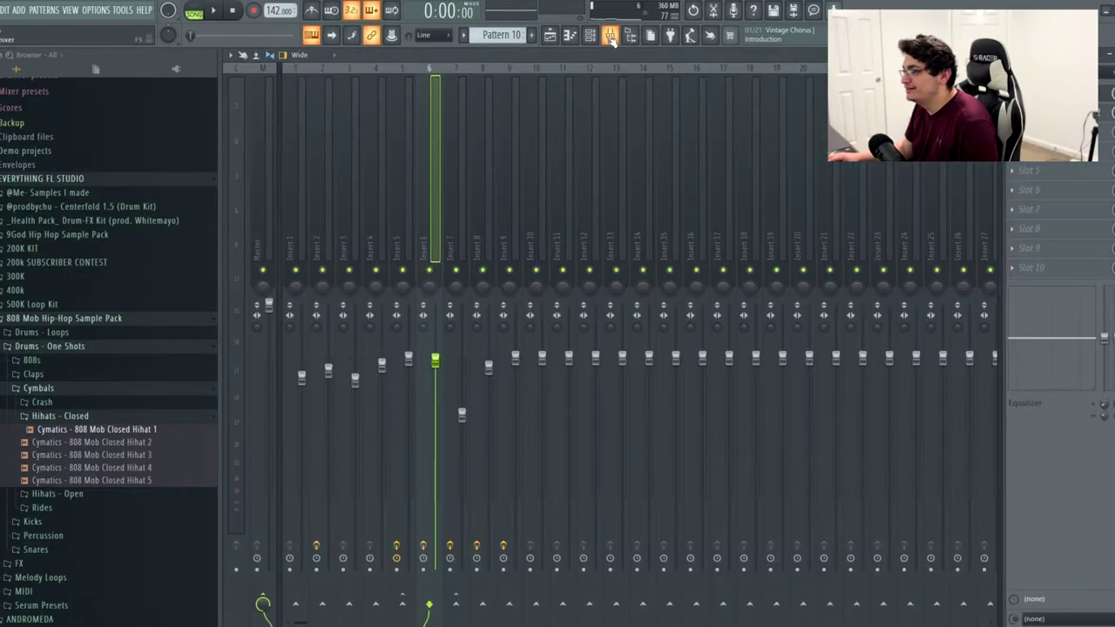
{"action": "left_click", "coordinate": [218, 12]}
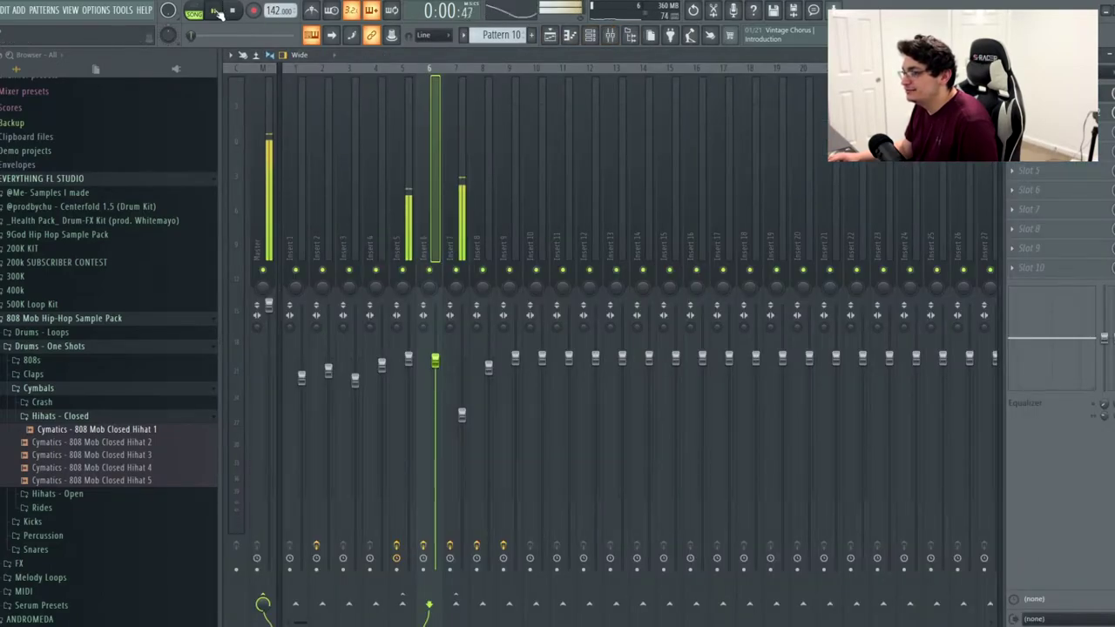
- Compare mixer inserts 5 and 7 during playback, muting insert 5 to hear the 808 by itself
{"action": "left_click", "coordinate": [464, 147]}
{"action": "left_click", "coordinate": [413, 152]}
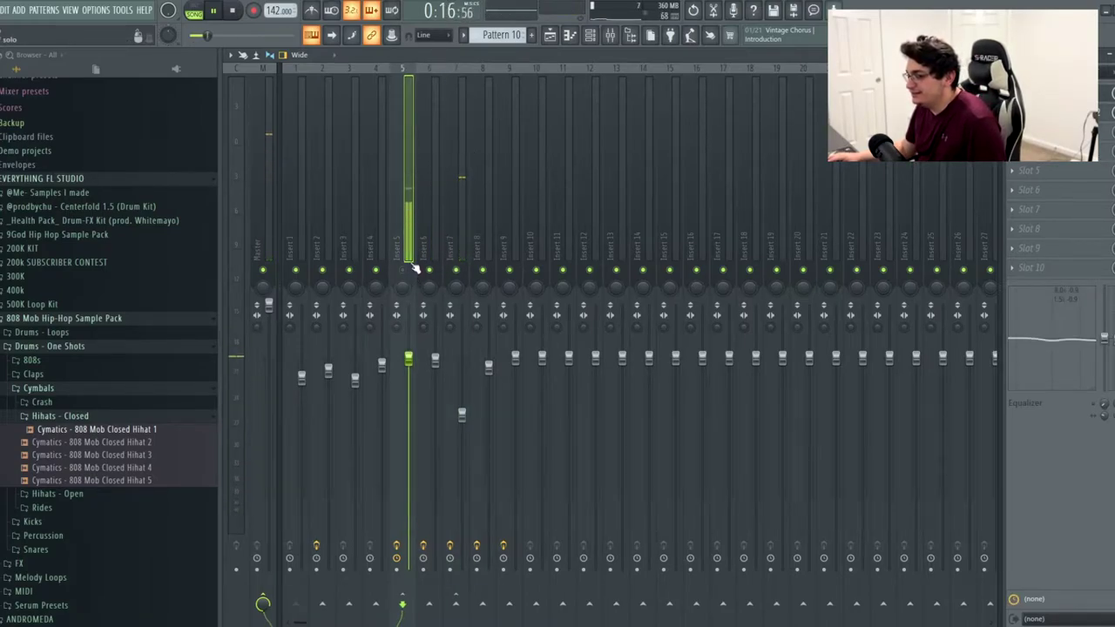
{"action": "left_click", "coordinate": [463, 235]}
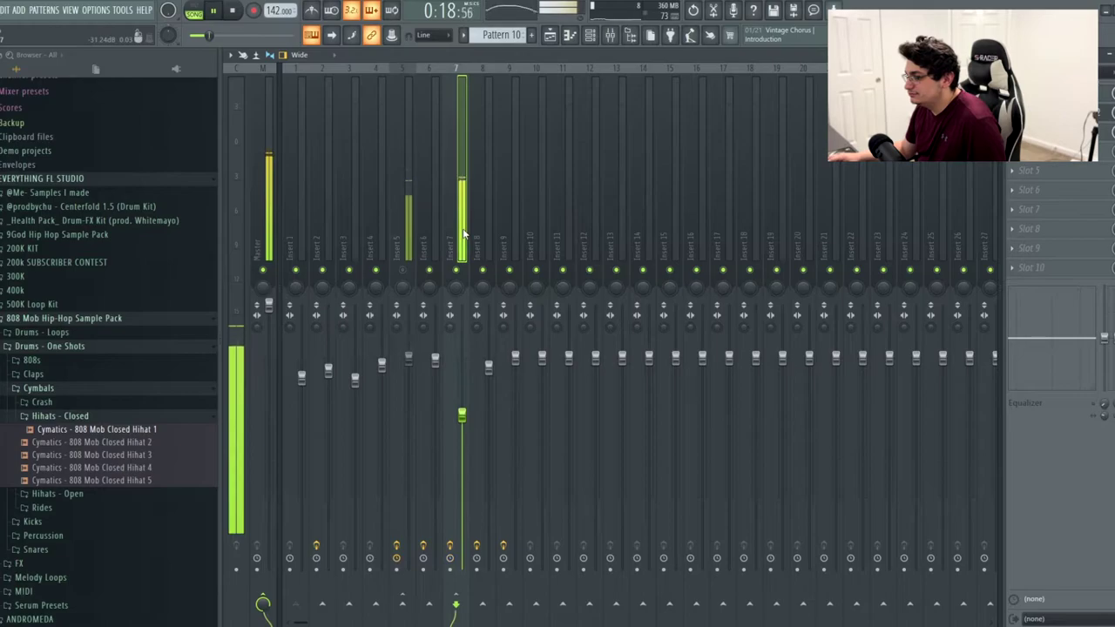
{"action": "left_click", "coordinate": [409, 169]}
- Listen to the soloed Tinkle track and examine its note velocity and panning in the channel rack's graph editor
{"action": "left_click", "coordinate": [547, 34]}
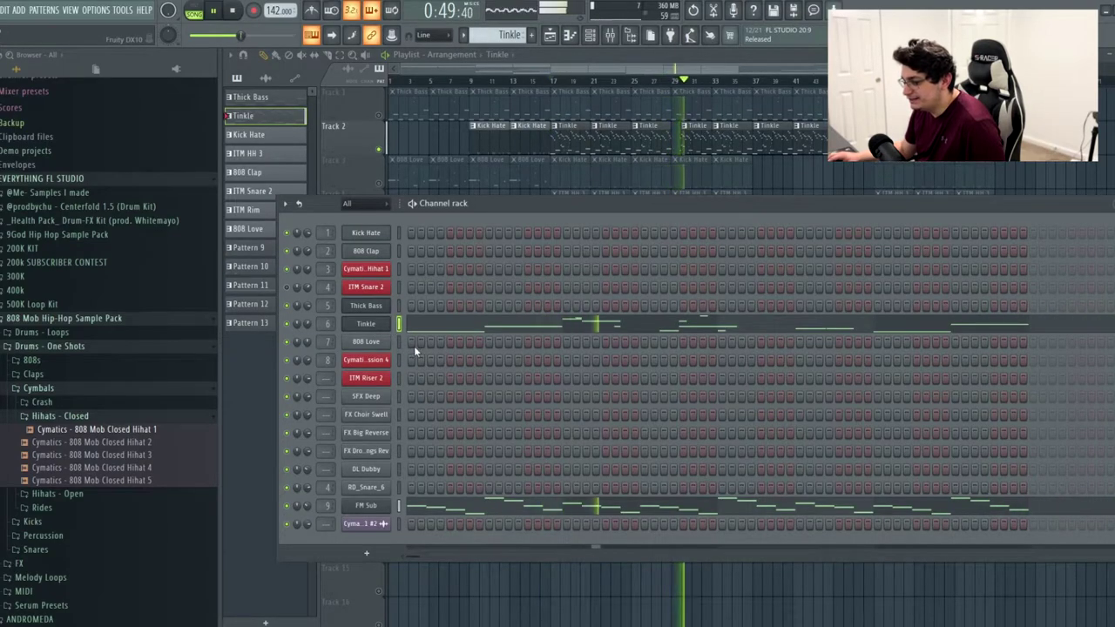
{"action": "key", "text": "alt+g"}
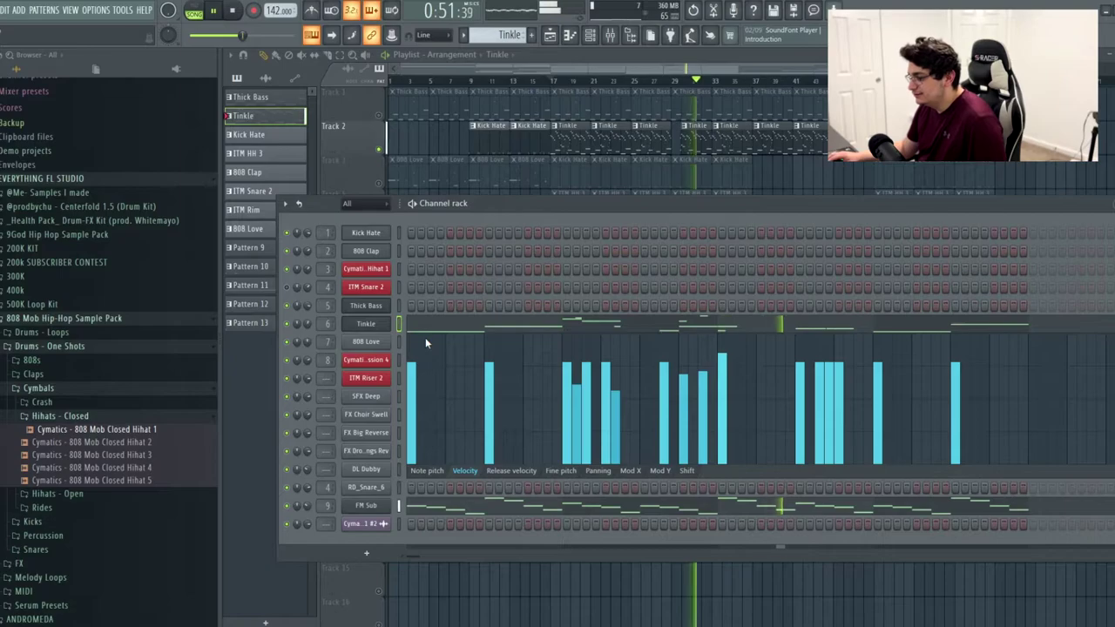
{"action": "left_click", "coordinate": [595, 471]}
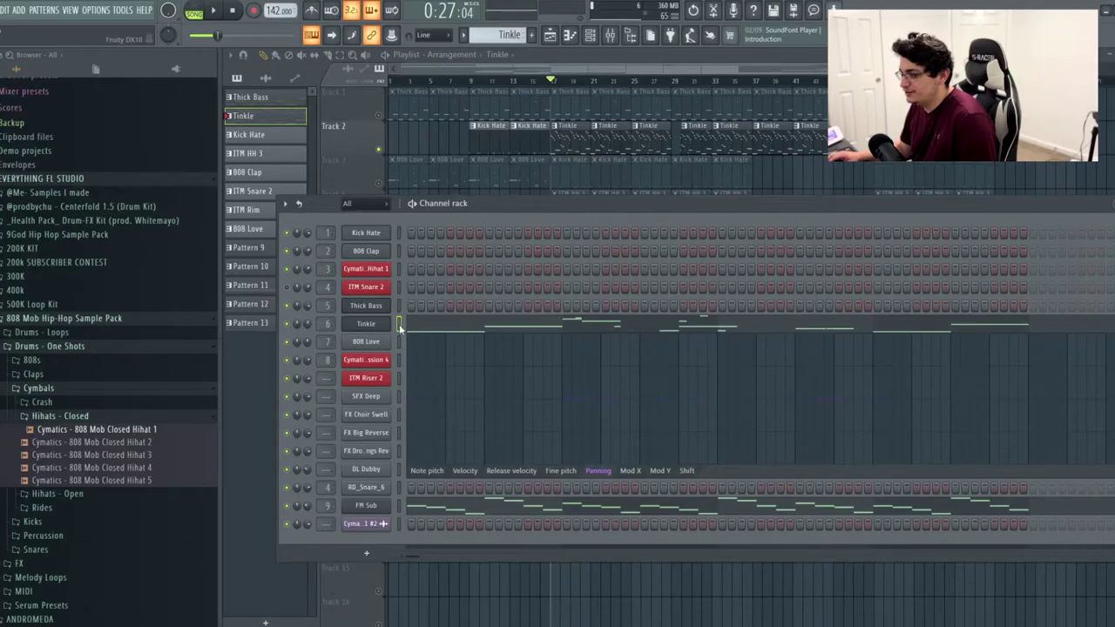
{"action": "left_click", "coordinate": [468, 81]}
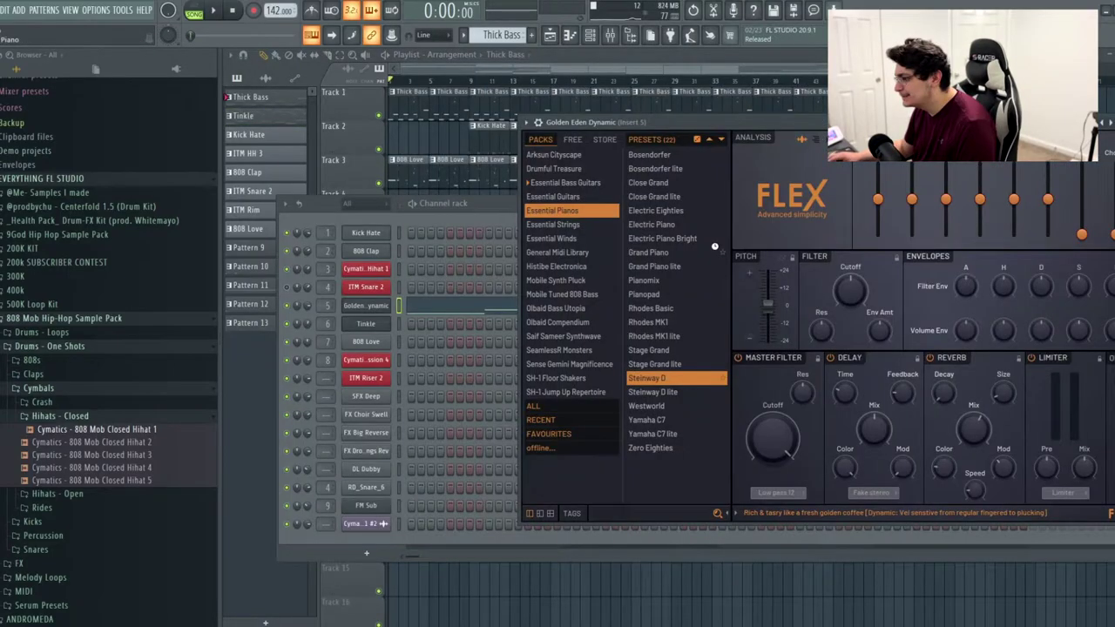
- Try the Grand Piano preset on the Thick Bass channel's FLEX instrument, and settle on Full Brass Sustain from Essential Winds
{"action": "left_click", "coordinate": [722, 252]}
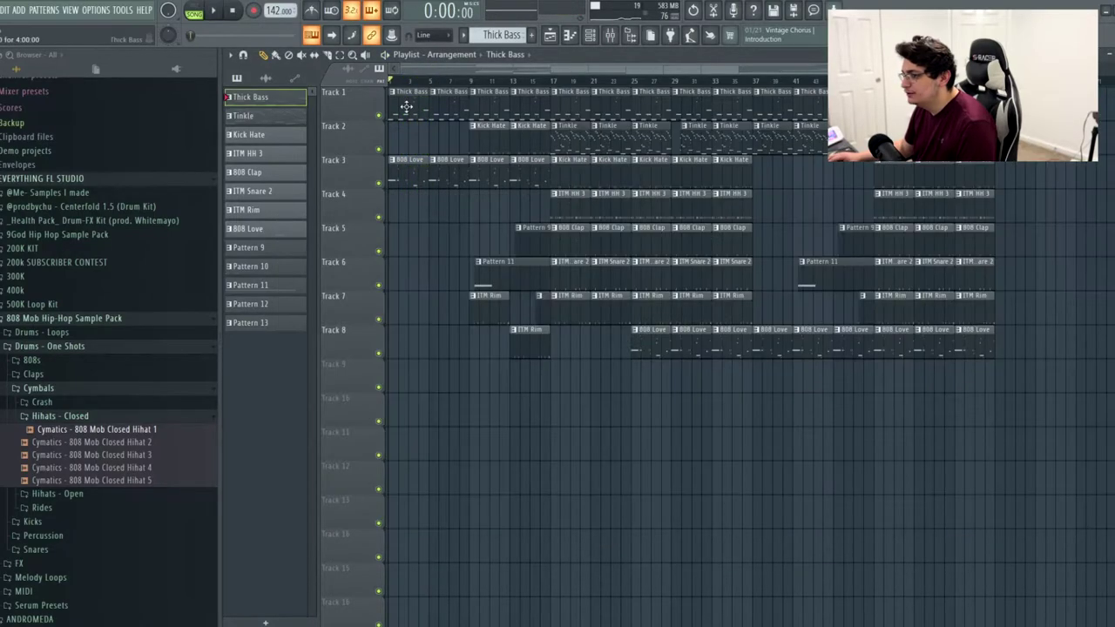
{"action": "double_click", "coordinate": [405, 106]}
{"action": "left_click_drag", "start_coordinate": [617, 74], "coordinate": [819, 71]}
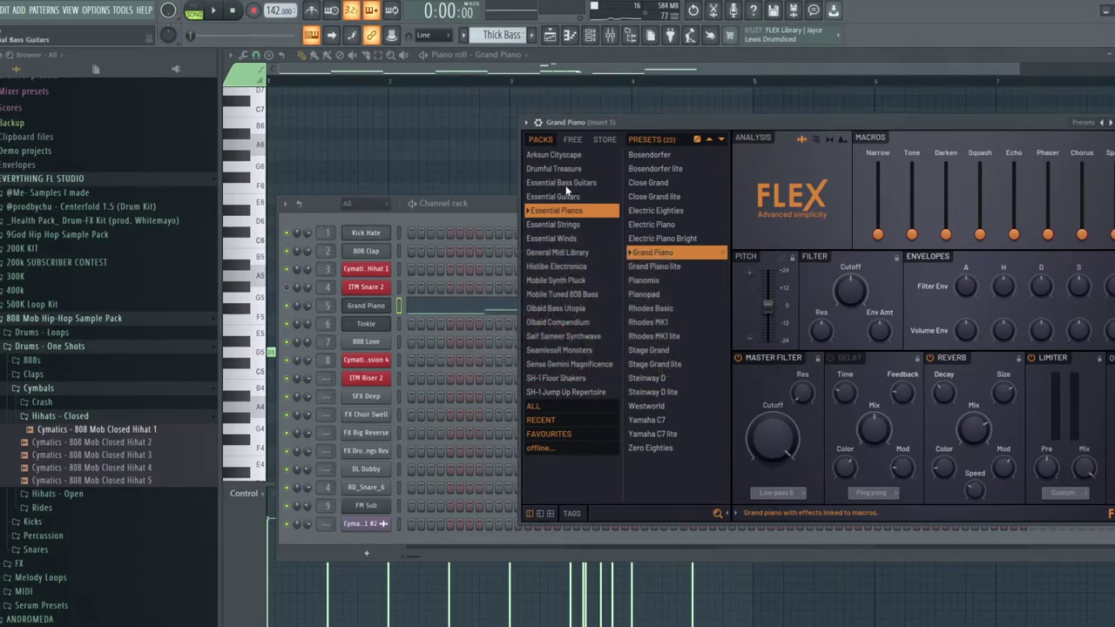
{"action": "left_click", "coordinate": [557, 237]}
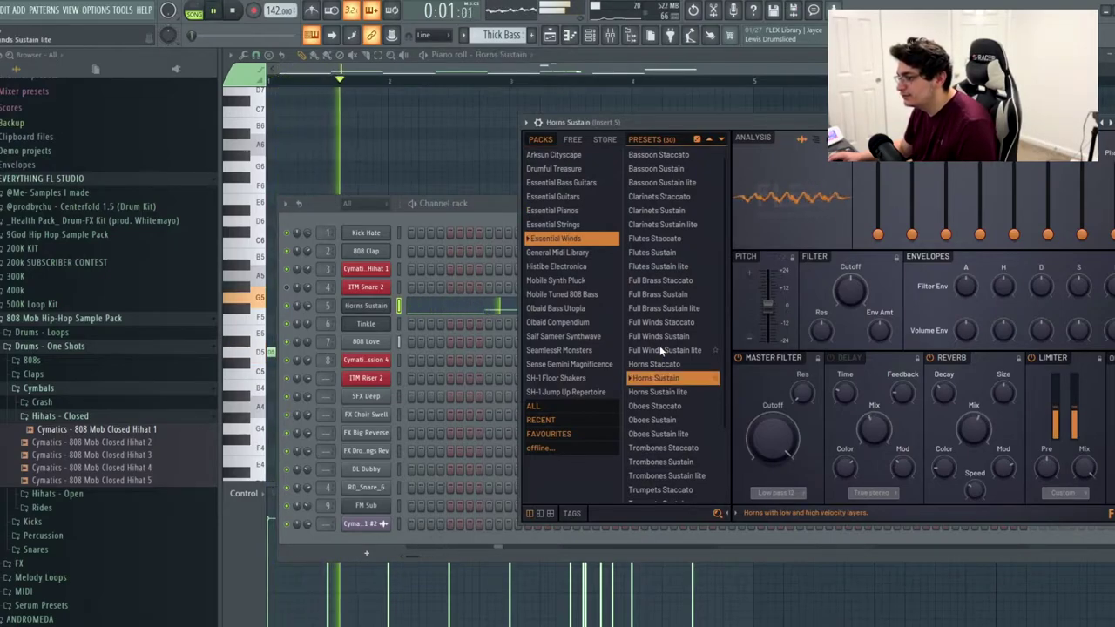
{"action": "left_click", "coordinate": [651, 294]}
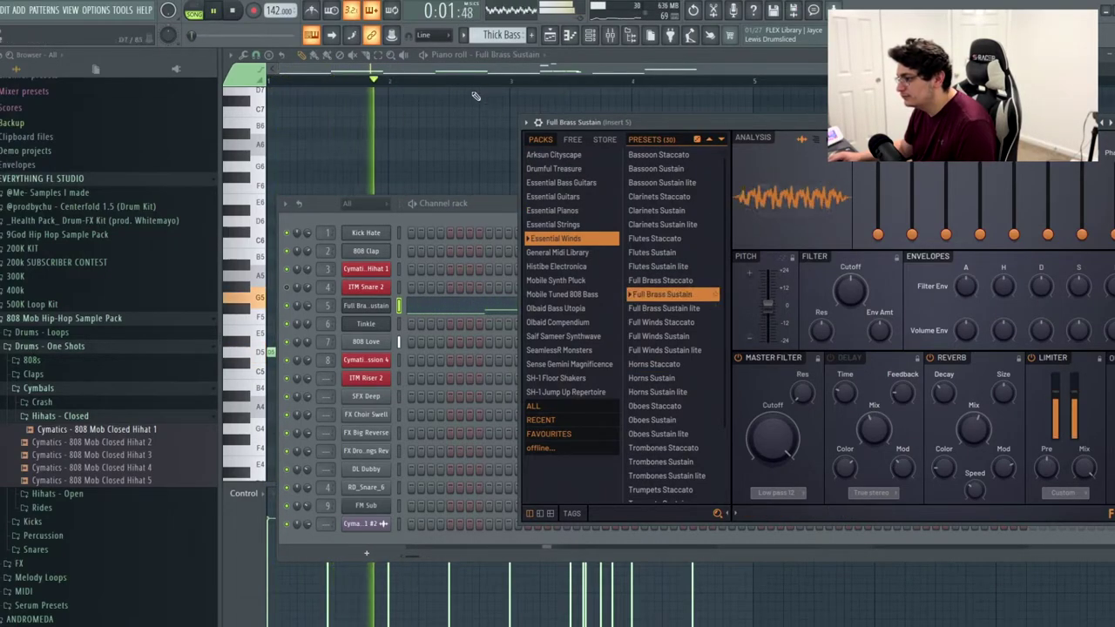
- Rework bar 1 of the Full Brass Sustain melody into two short D5 notes, a C5 note and an E5 note
{"action": "key", "text": "F7"}
{"action": "key", "text": "space"}
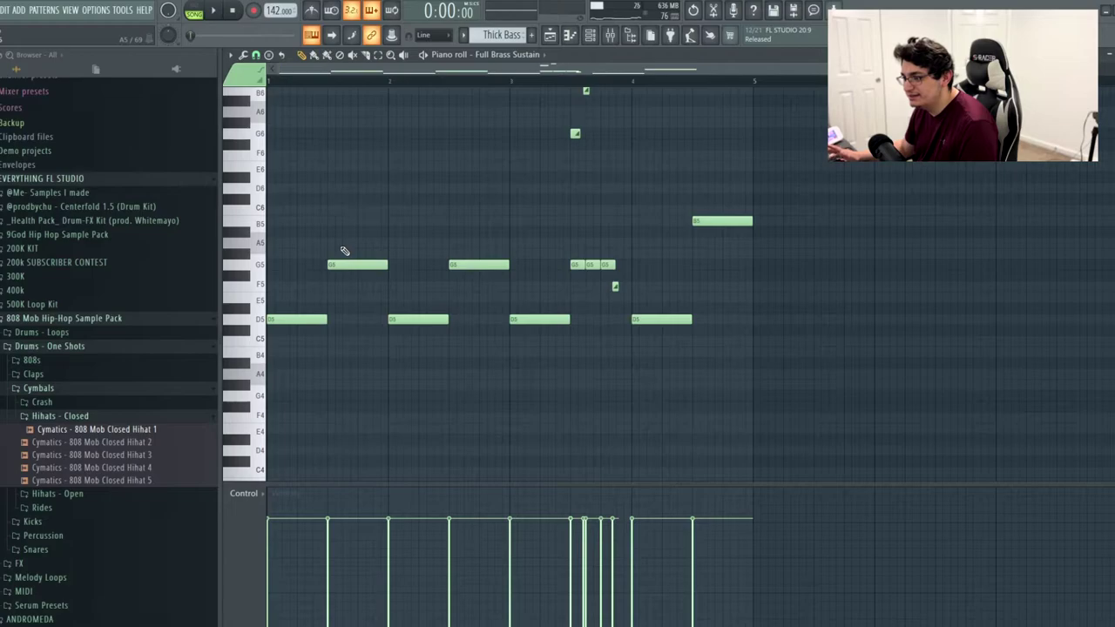
{"action": "key", "text": "ctrl+z"}
{"action": "key", "text": "space"}
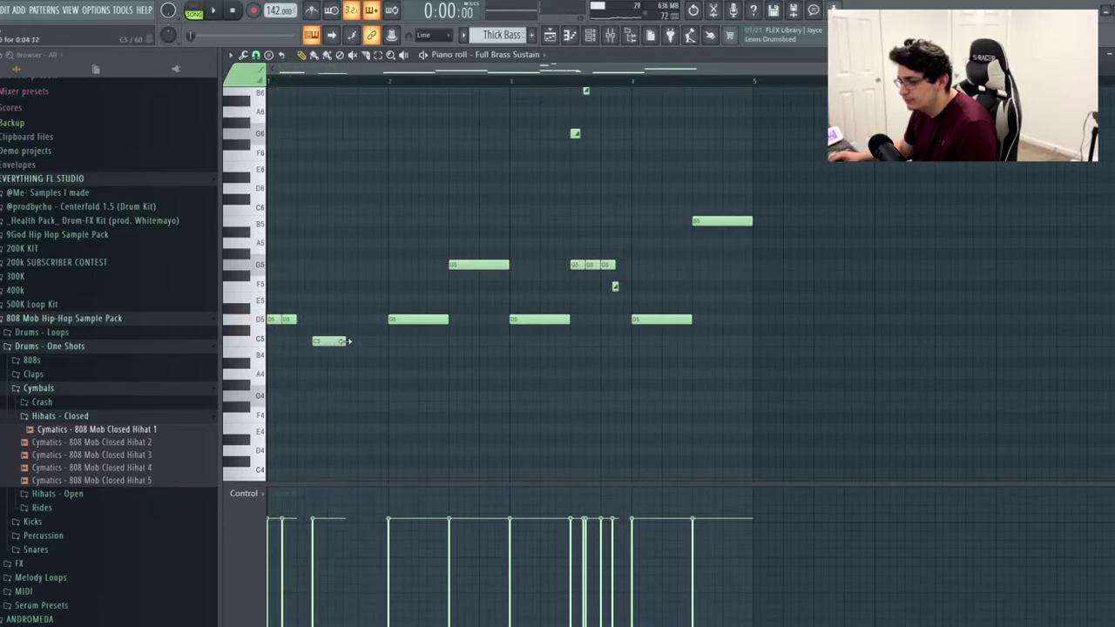
{"action": "key", "text": "space"}
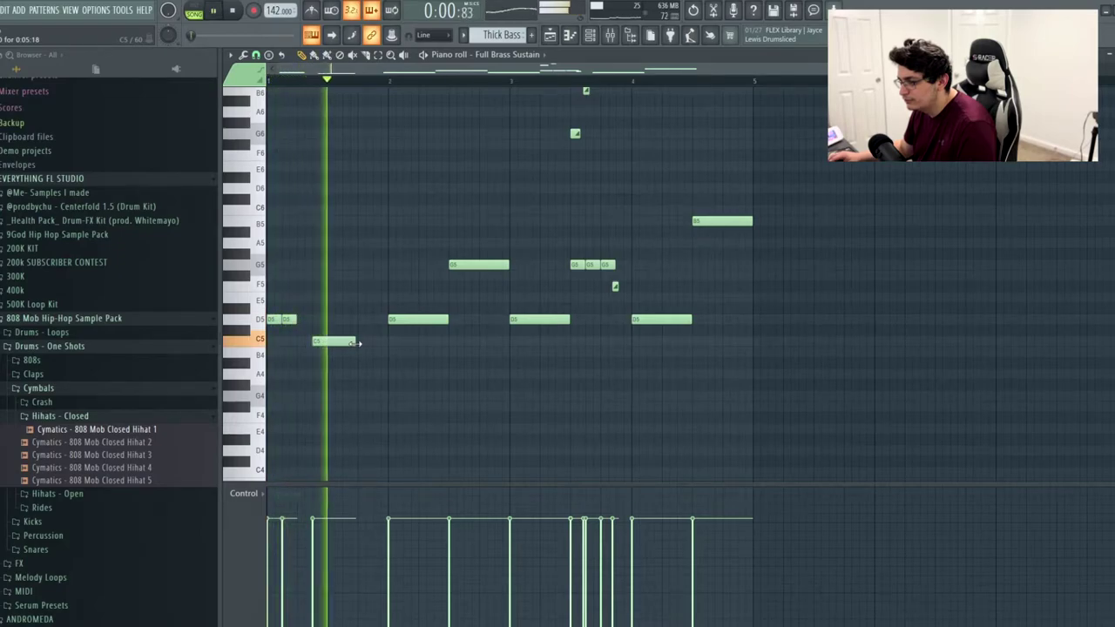
{"action": "key", "text": "space"}
{"action": "key", "text": "space"}
{"action": "key", "text": "space"}
{"action": "left_click_drag", "start_coordinate": [400, 298], "coordinate": [388, 298]}
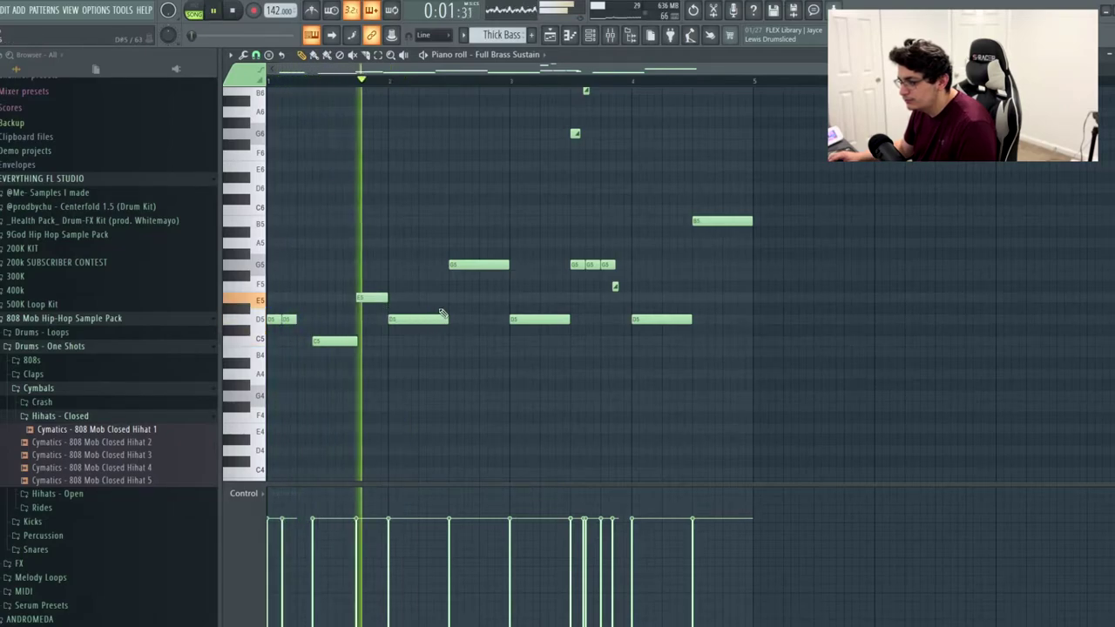
- Transpose all the brass melody's notes down one octave and play the pattern
{"action": "key", "text": "ctrl+Down"}
{"action": "key", "text": "space"}
{"action": "scroll", "coordinate": [463, 305], "scroll_direction": "down", "scroll_amount": 3}
{"action": "key", "text": "space"}
{"action": "scroll", "coordinate": [463, 300], "scroll_direction": "down", "scroll_amount": 3}
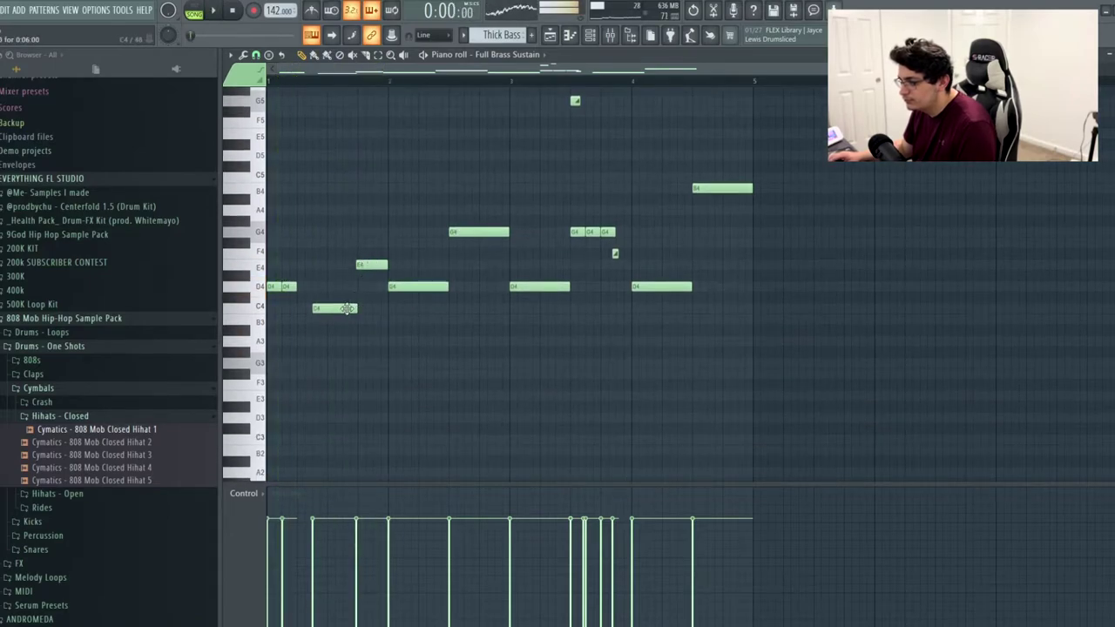
{"action": "key", "text": "space"}
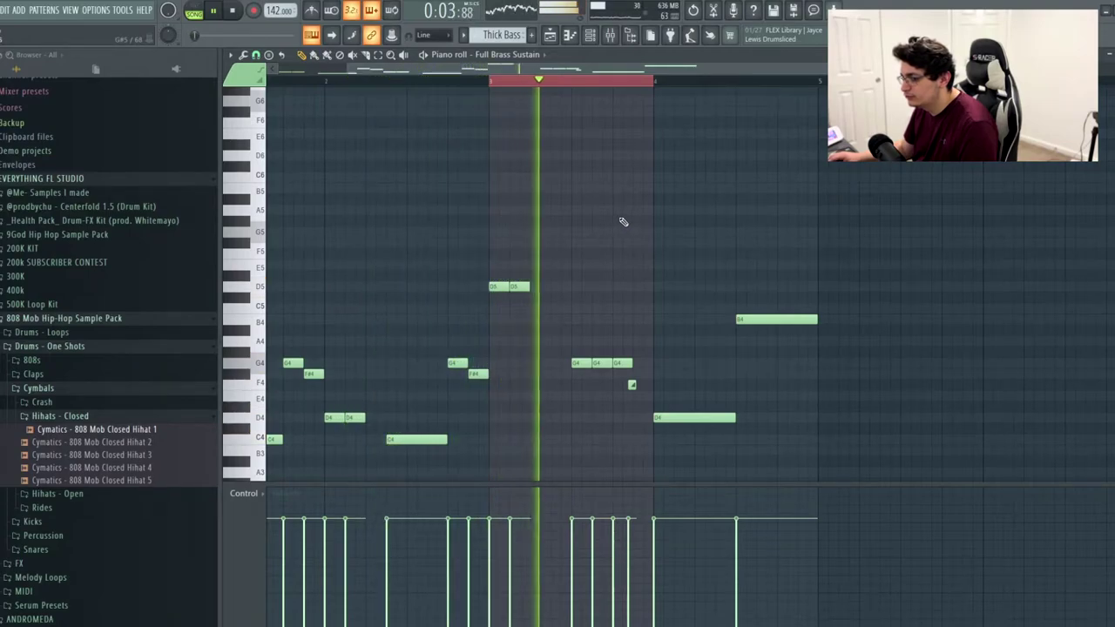
- Replace bar 3 of the brass melody with a run of short notes doubled an octave apart, starting on E5 and E6
{"action": "right_click", "coordinate": [632, 384]}
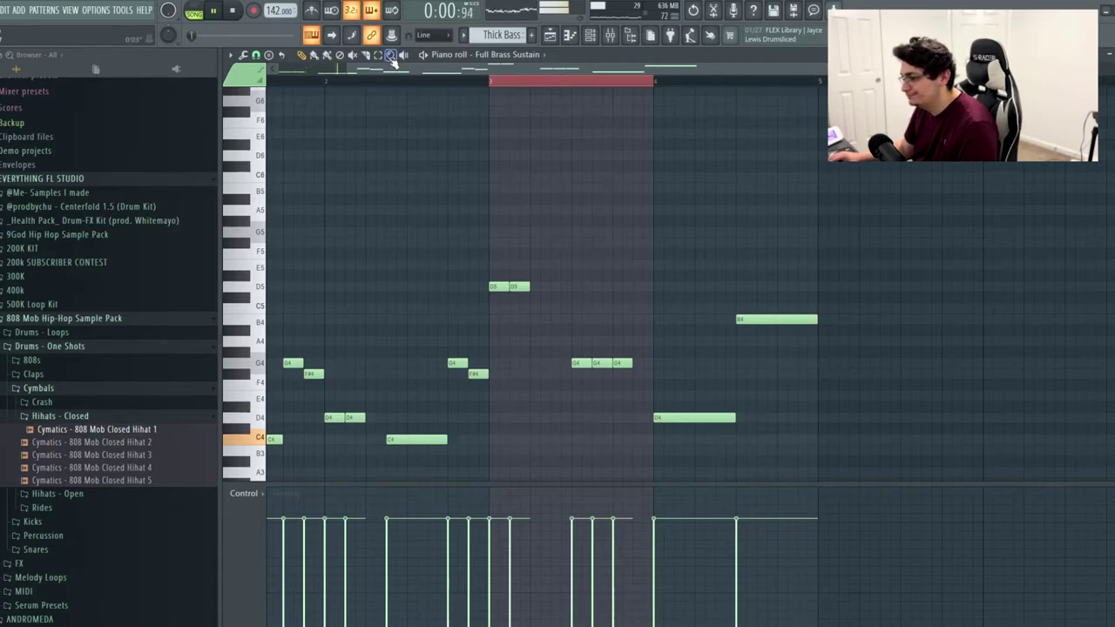
{"action": "left_click_drag", "start_coordinate": [573, 365], "coordinate": [671, 364]}
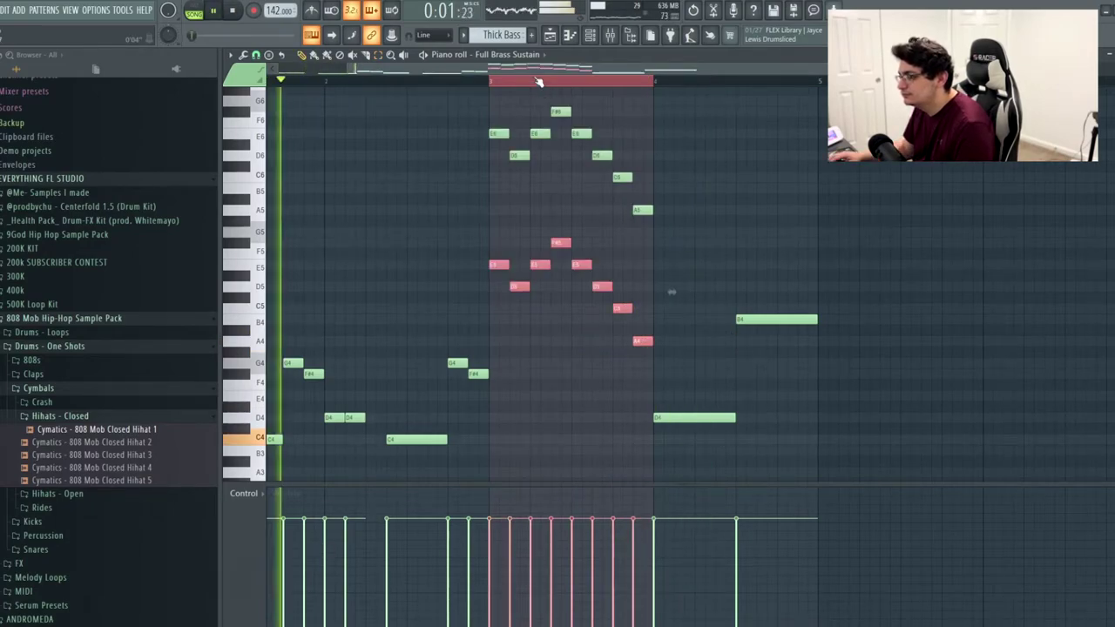
{"action": "key", "text": "ctrl+a"}
{"action": "key", "text": "Delete"}
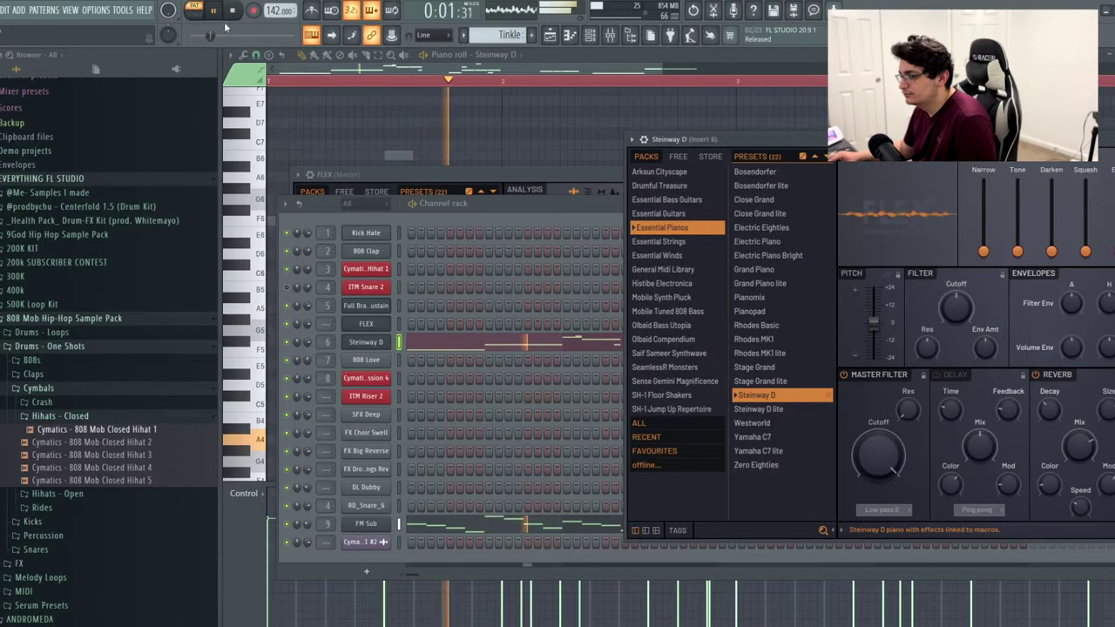
- Transpose the whole Steinway D melody up one octave and play the pattern
{"action": "left_click", "coordinate": [375, 73]}
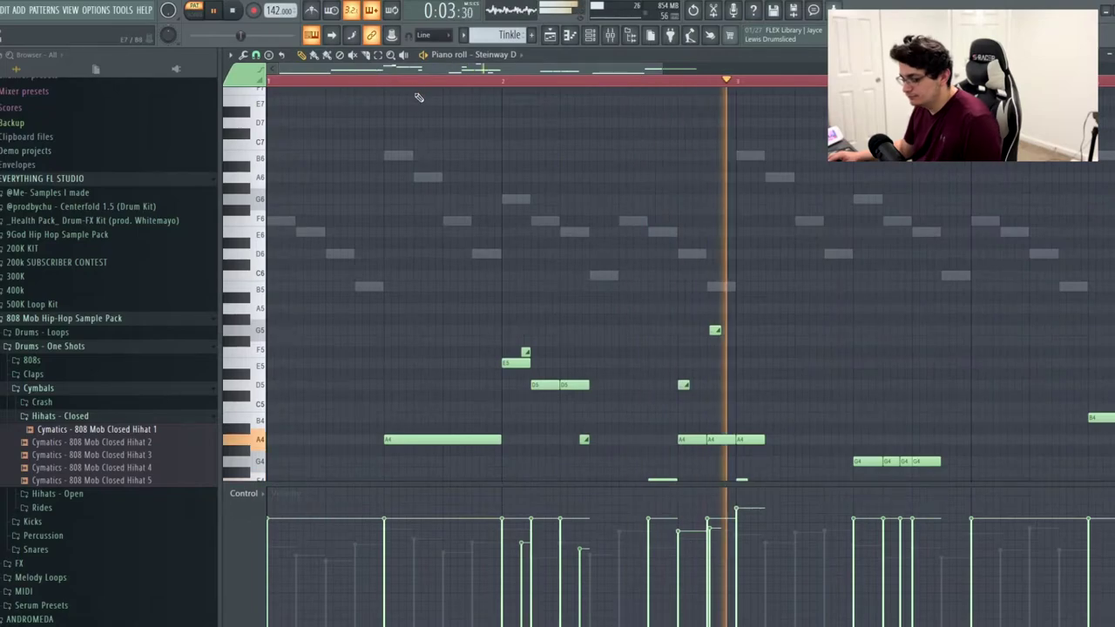
{"action": "scroll", "coordinate": [784, 287], "scroll_direction": "down", "scroll_amount": 3}
{"action": "key", "text": "space"}
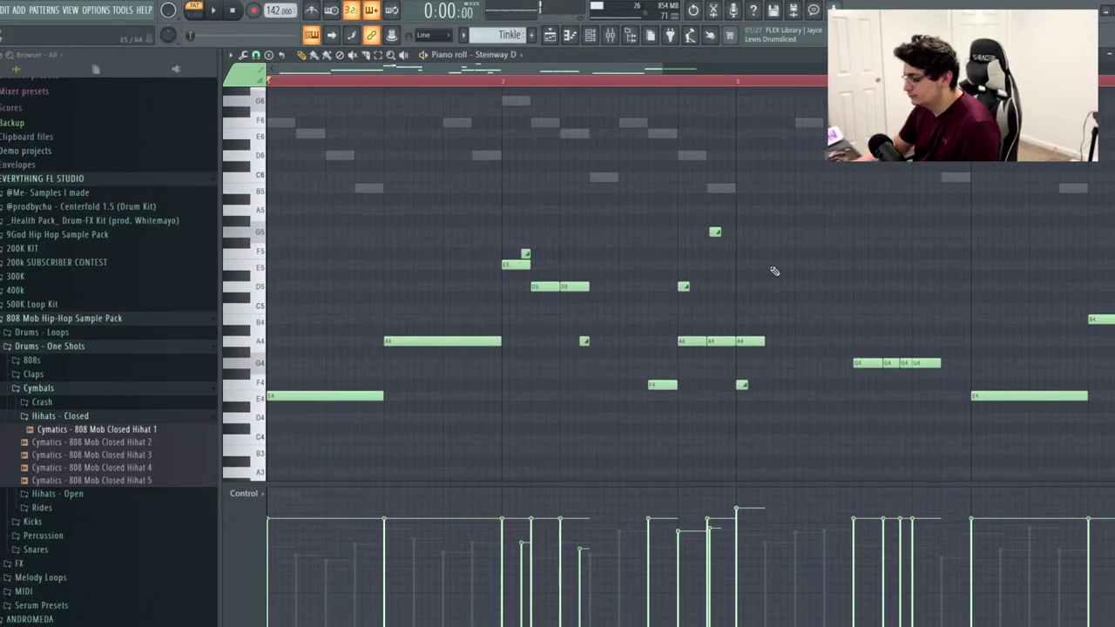
{"action": "scroll", "coordinate": [774, 271], "scroll_direction": "up", "scroll_amount": 6}
{"action": "key", "text": "space"}
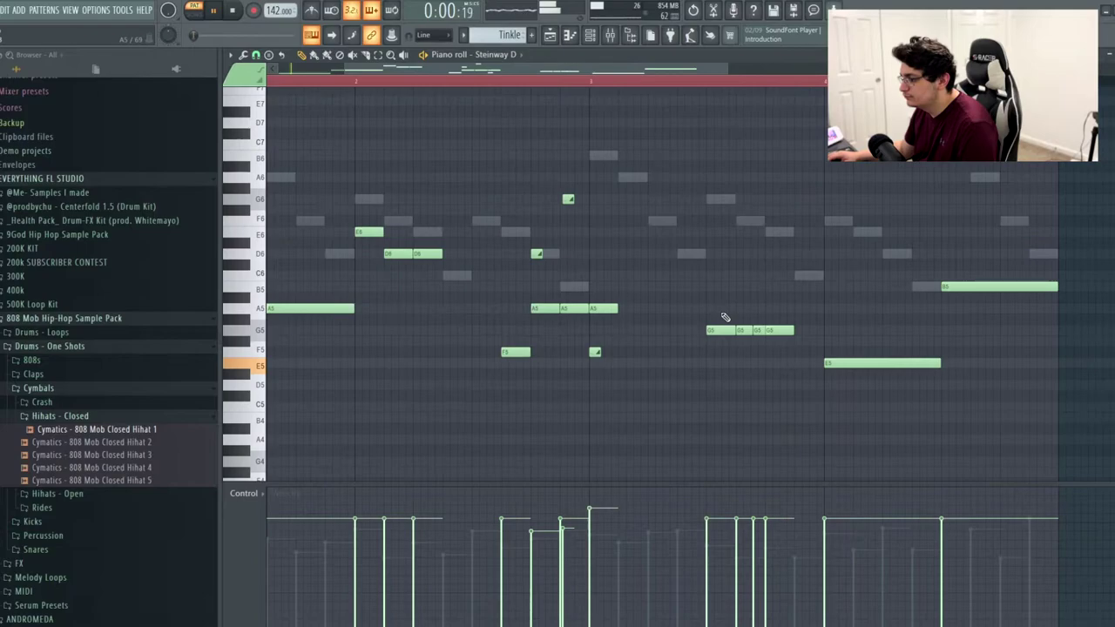
- Delete the short D6, G6 and F5 grace notes around the start of bar 3 in the piano melody
{"action": "right_click", "coordinate": [536, 253]}
{"action": "right_click", "coordinate": [567, 201]}
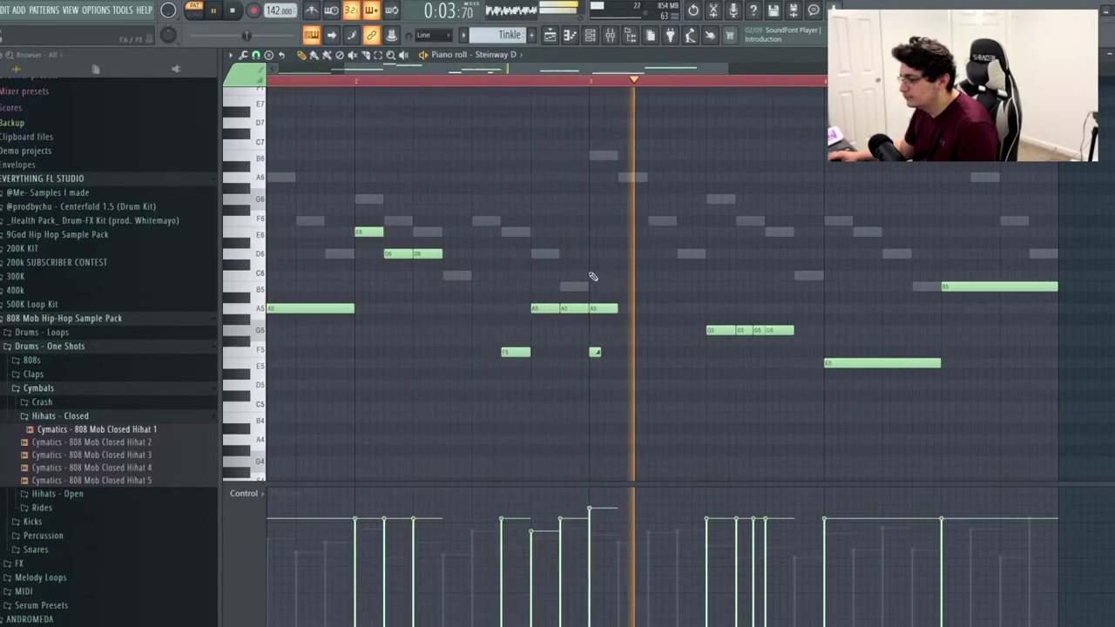
{"action": "right_click", "coordinate": [594, 352]}
- Add an A4–C5–E5 chord at the start of bar 1 and a B4–D5–F#5 chord leading into bar 2
{"action": "scroll", "coordinate": [436, 262], "scroll_direction": "down", "scroll_amount": 3}
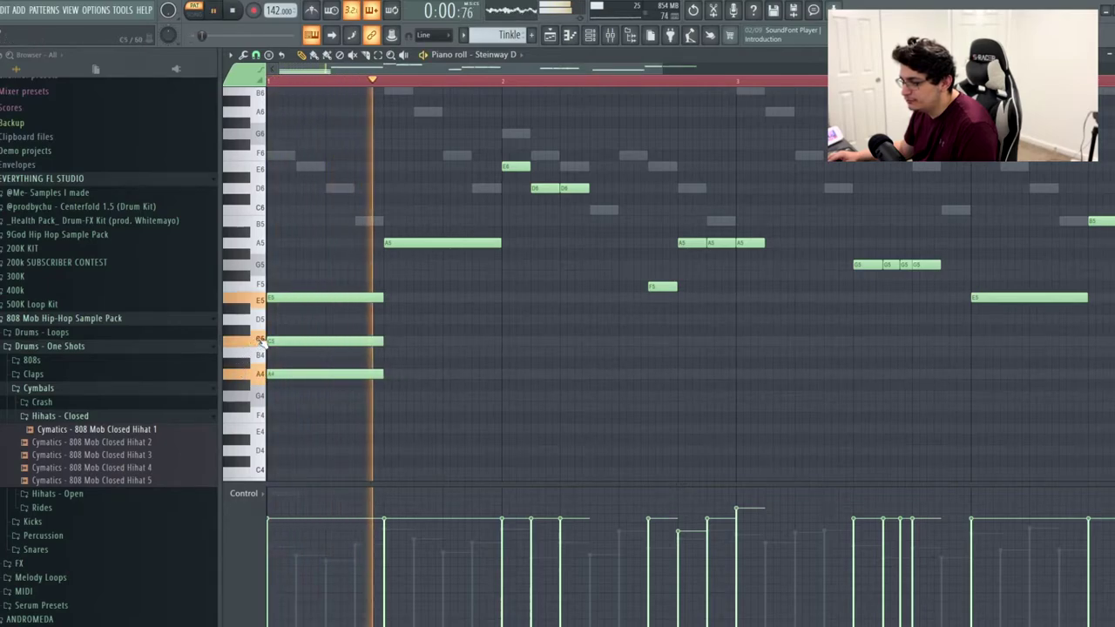
{"action": "key", "text": "space"}
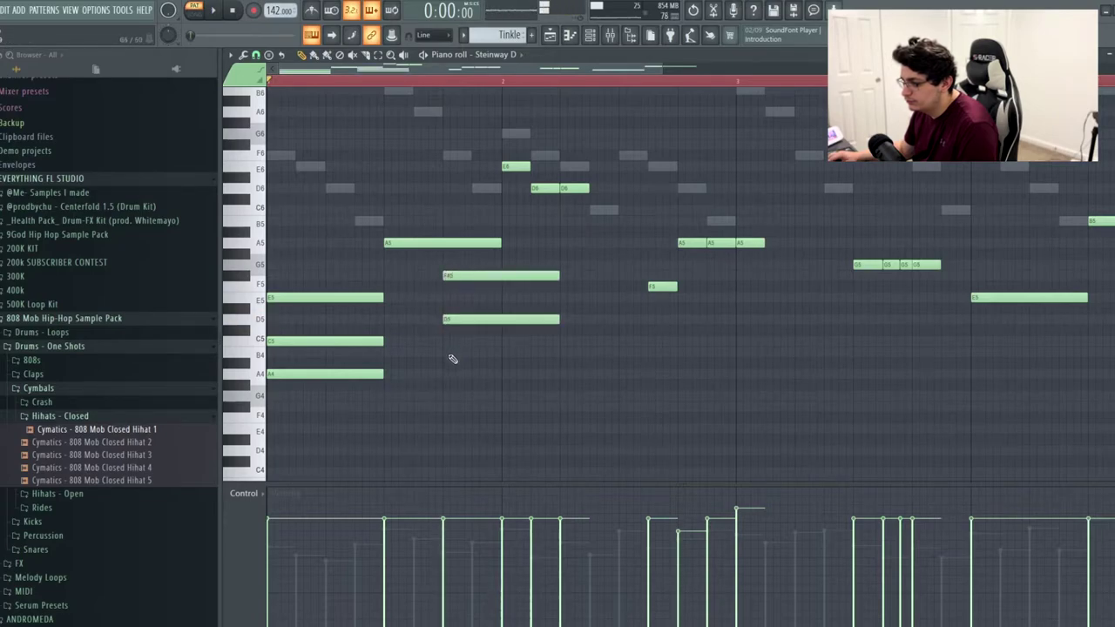
{"action": "key", "text": "space"}
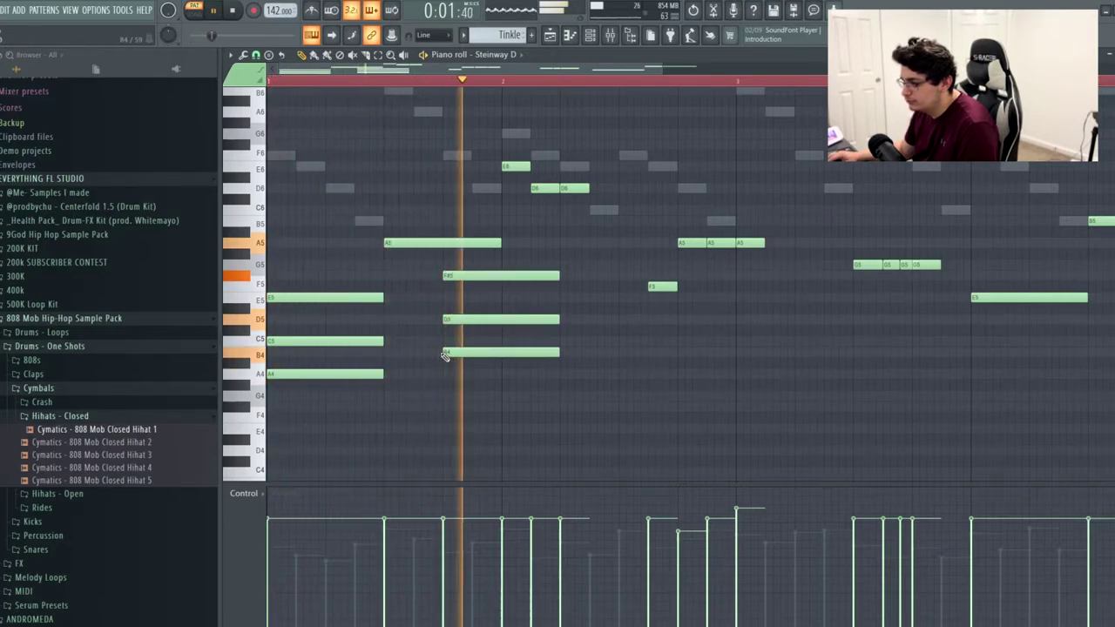
{"action": "key", "text": "space"}
{"action": "key", "text": "ctrl+z"}
{"action": "key", "text": "space"}
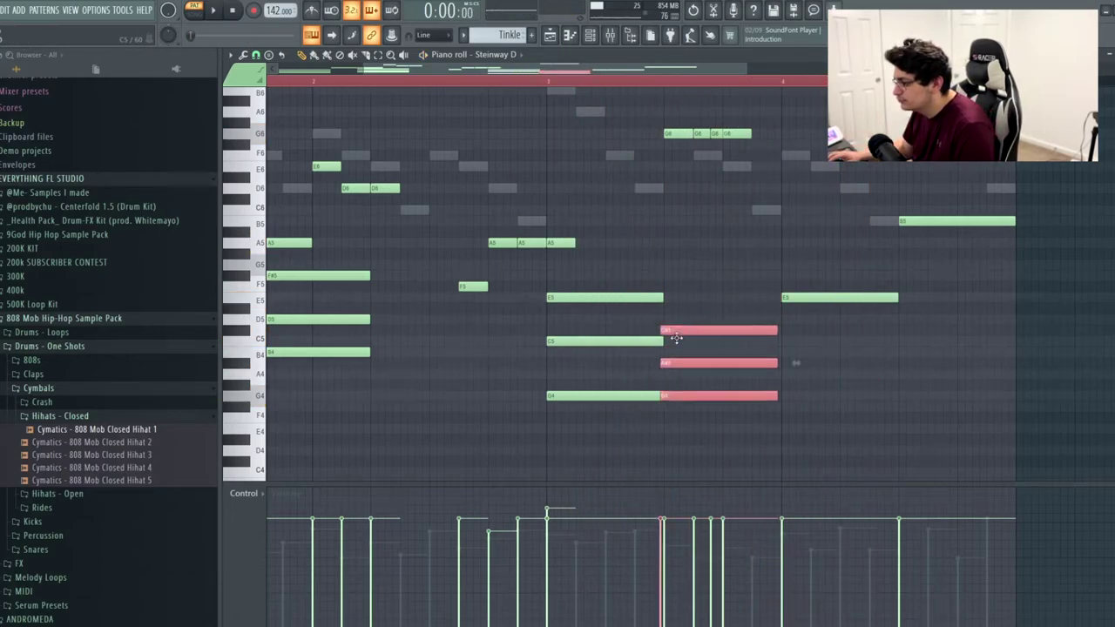
- Try bar 3's second piano chord a semitone lower, and settle on G4, A#4 and C#5
{"action": "left_click_drag", "start_coordinate": [677, 333], "coordinate": [675, 344]}
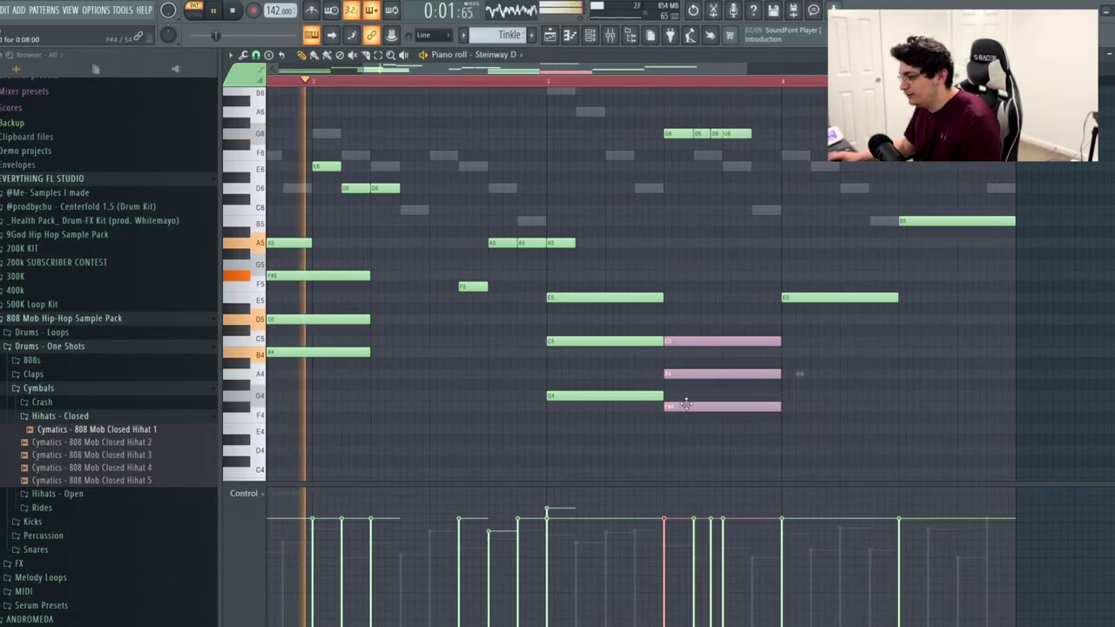
{"action": "left_click_drag", "start_coordinate": [686, 406], "coordinate": [686, 393]}
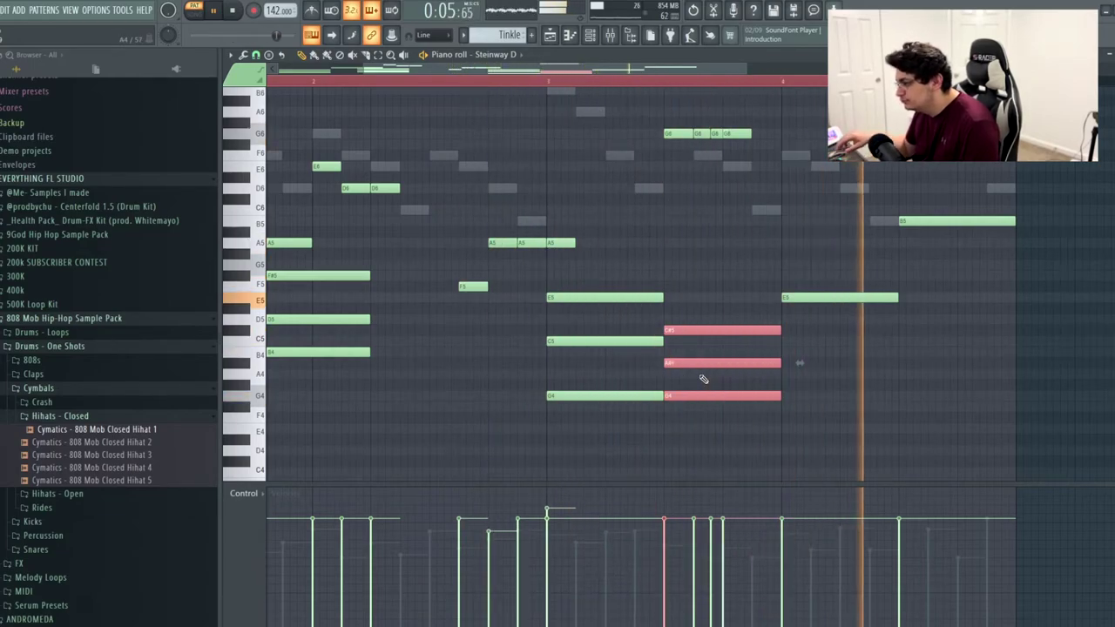
{"action": "key", "text": "space"}
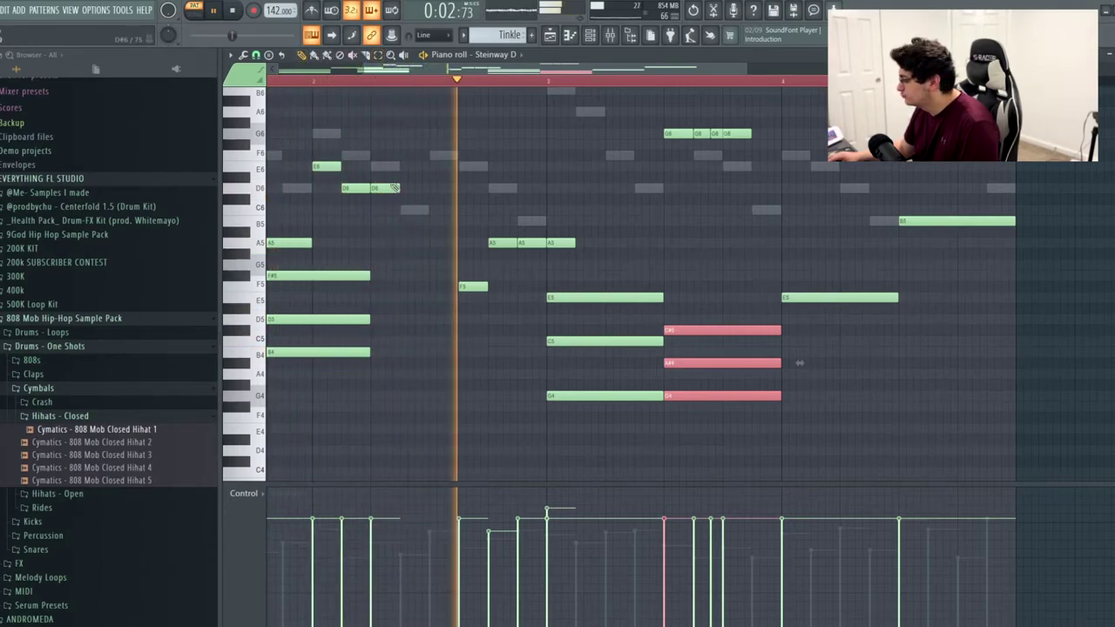
- Build an E5–G5–B5 chord in bar 4 and finish the bar with a high run of short notes with rising velocities
{"action": "left_click", "coordinate": [610, 297]}
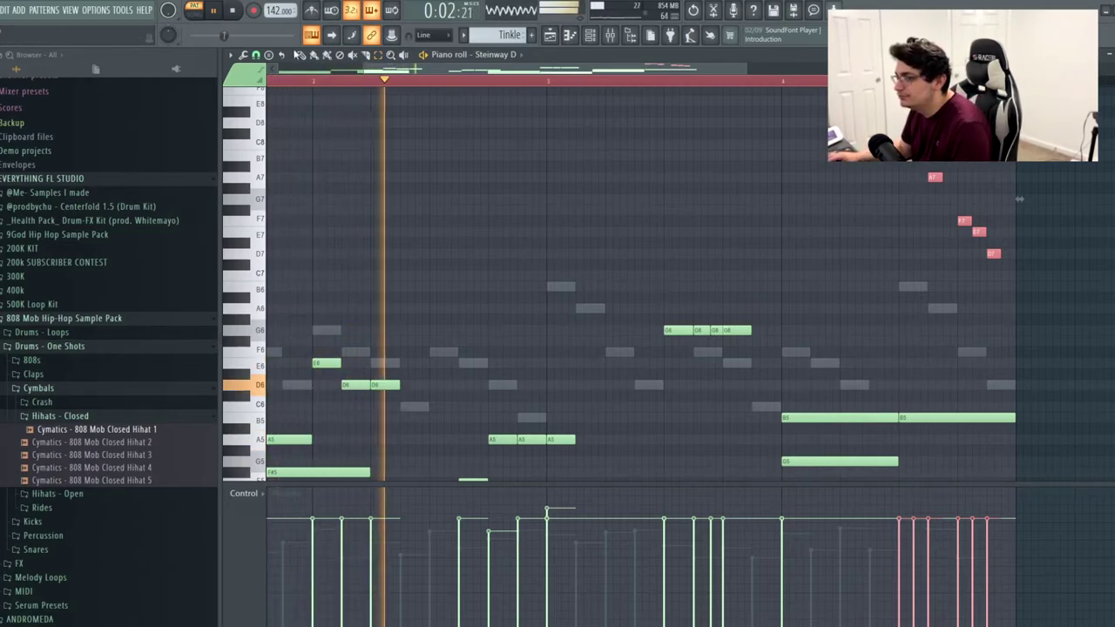
{"action": "left_click_drag", "start_coordinate": [896, 586], "coordinate": [988, 514]}
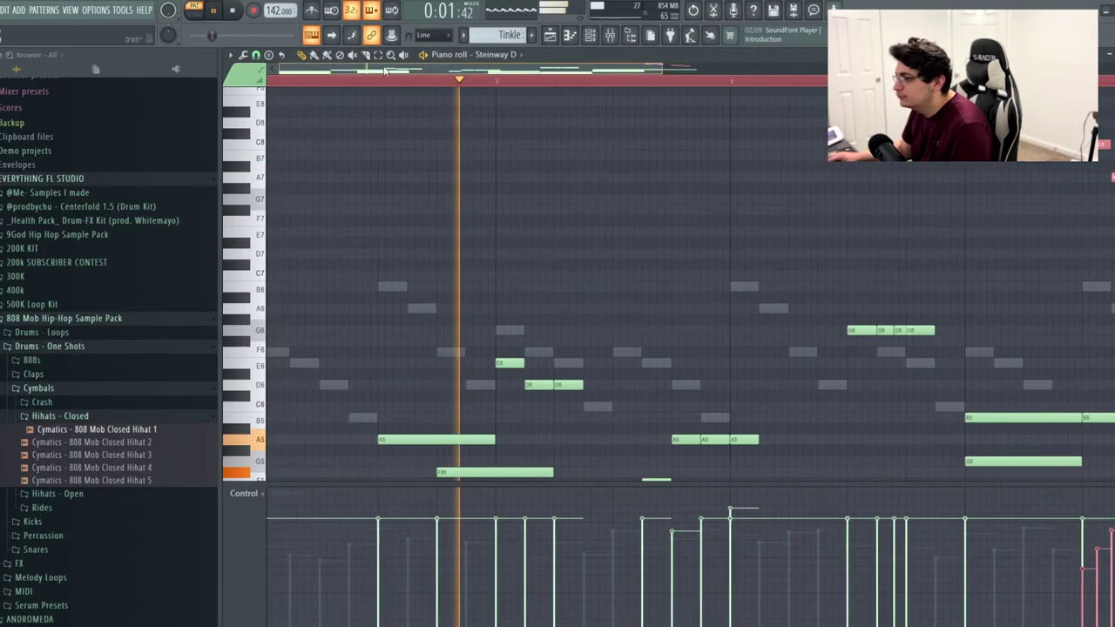
{"action": "scroll", "coordinate": [557, 266], "scroll_direction": "down", "scroll_amount": 5}
{"action": "scroll", "coordinate": [538, 273], "scroll_direction": "down", "scroll_amount": 2}
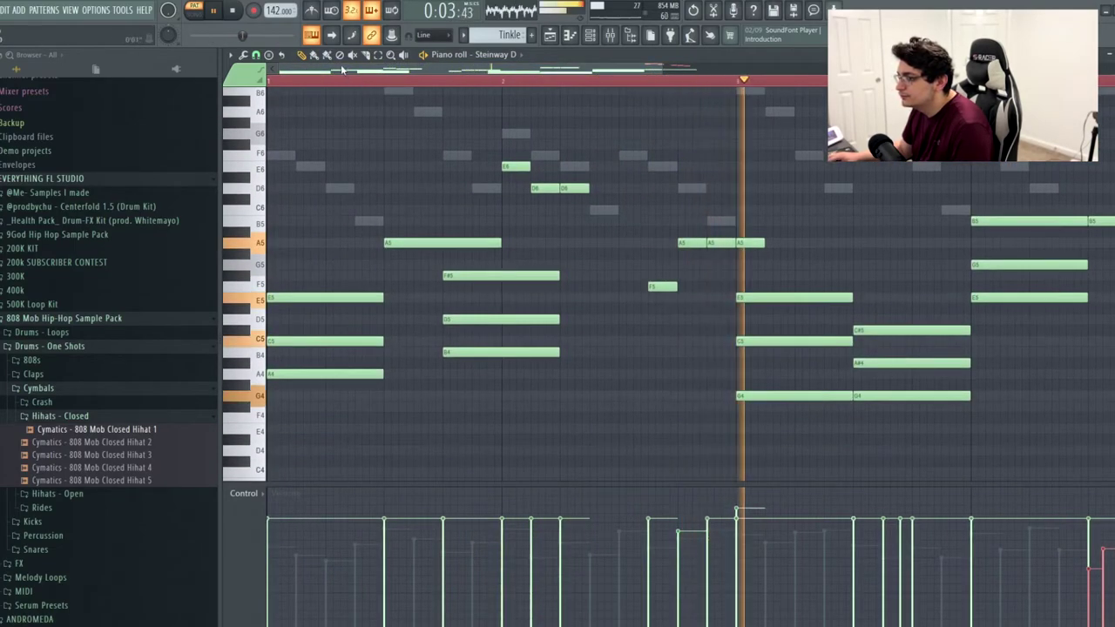
- Lower the velocity of the lowest chord notes and bar 3's second chord to 52%, and play the pattern
{"action": "left_click_drag", "start_coordinate": [260, 324], "coordinate": [257, 396]}
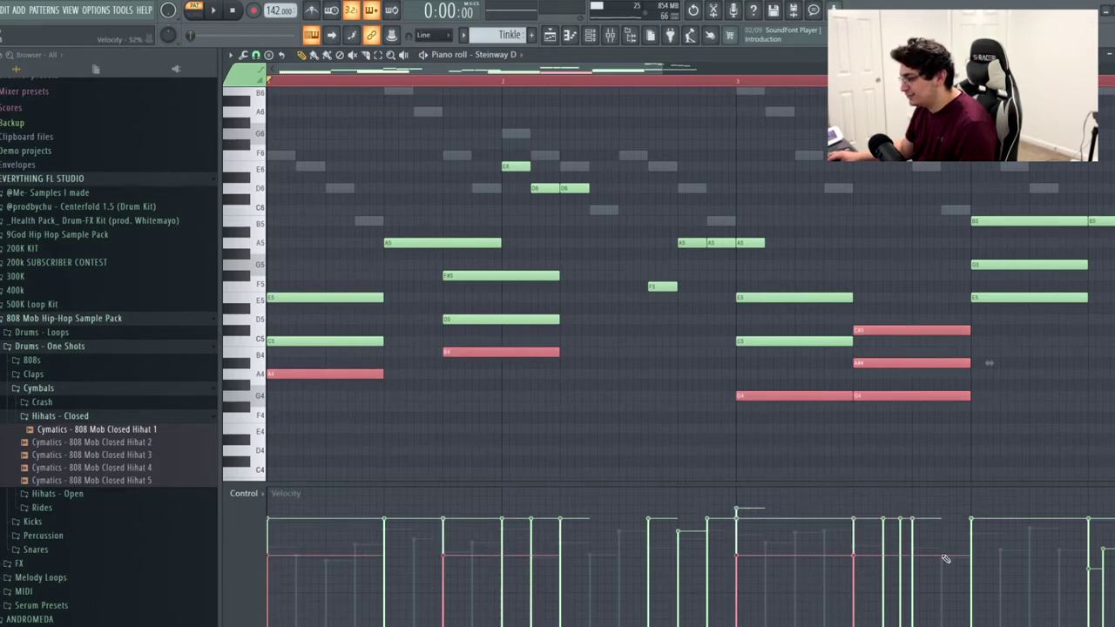
{"action": "scroll", "coordinate": [870, 464], "scroll_direction": "right", "scroll_amount": 4}
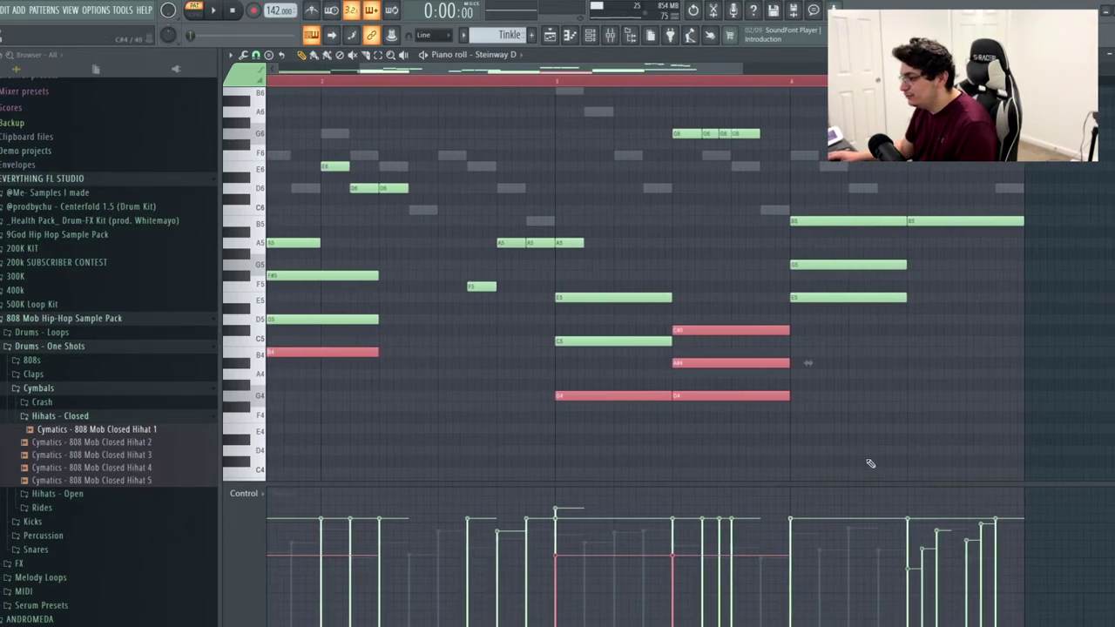
{"action": "left_click_drag", "start_coordinate": [392, 73], "coordinate": [183, 67]}
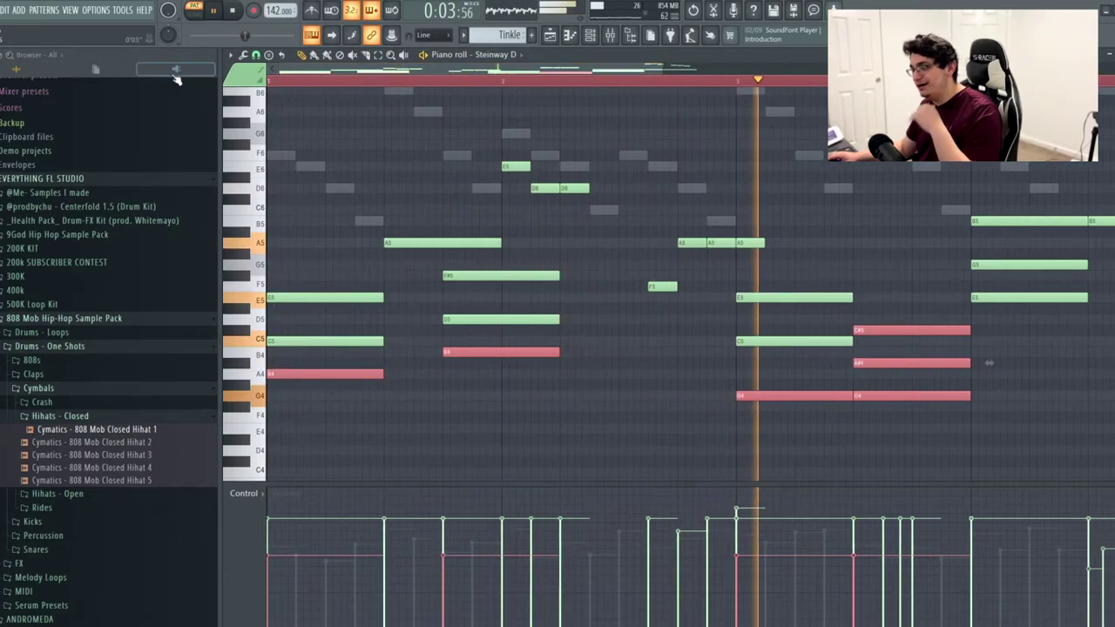
{"action": "key", "text": "space"}
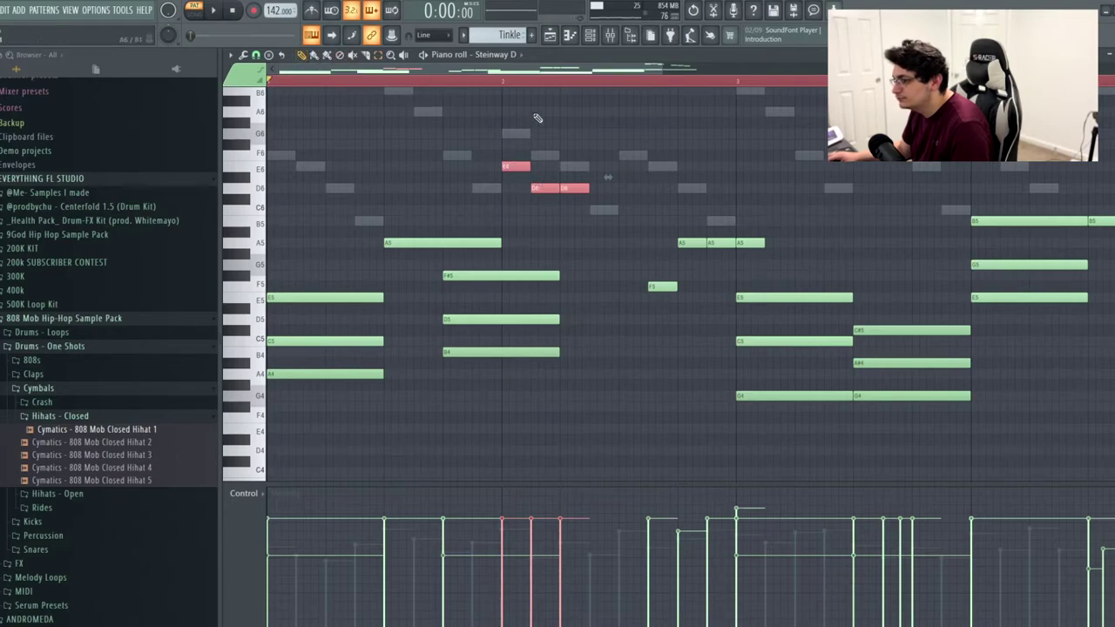
- Remove the second D6 note in bar 2 of the piano melody and shift the remaining D6 slightly later
{"action": "key", "text": "space"}
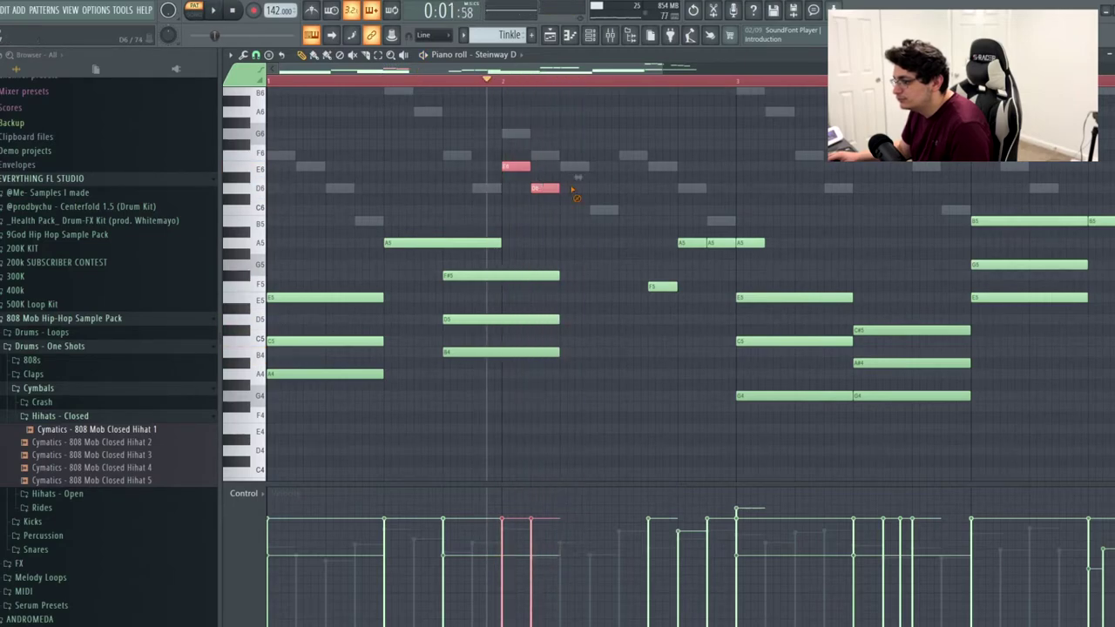
{"action": "left_click", "coordinate": [504, 84]}
{"action": "key", "text": "space"}
{"action": "key", "text": "space"}
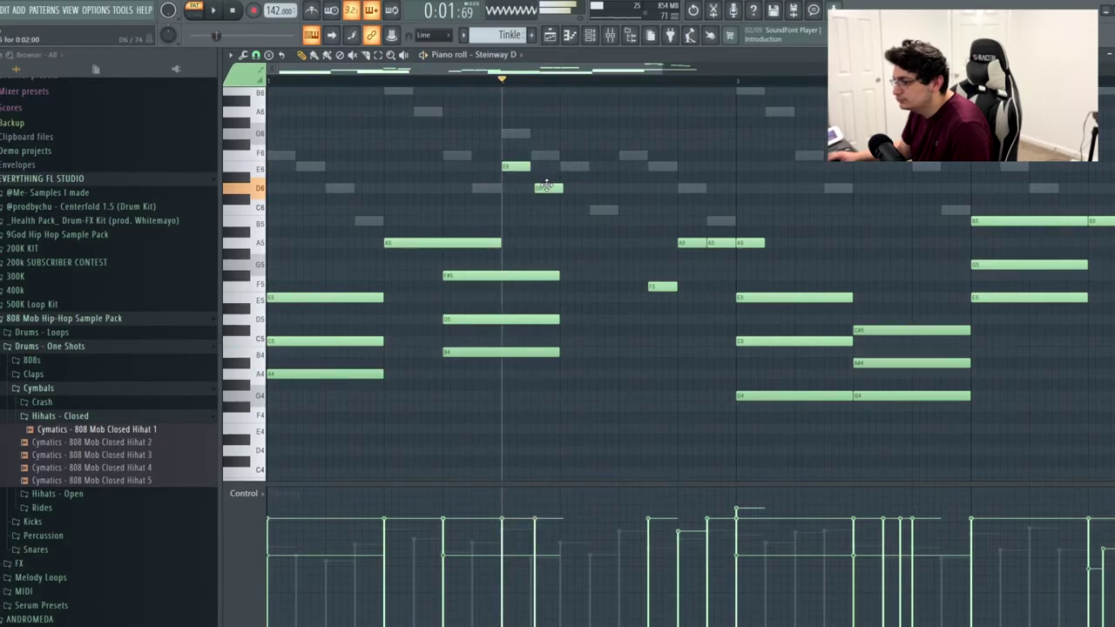
{"action": "left_click_drag", "start_coordinate": [552, 185], "coordinate": [545, 184]}
- Add a B5 note early in bar 2 of the piano melody and an E6 note in the bar's second half
{"action": "left_click", "coordinate": [572, 221]}
{"action": "left_click", "coordinate": [662, 165]}
{"action": "left_click", "coordinate": [669, 167]}
{"action": "key", "text": "space"}
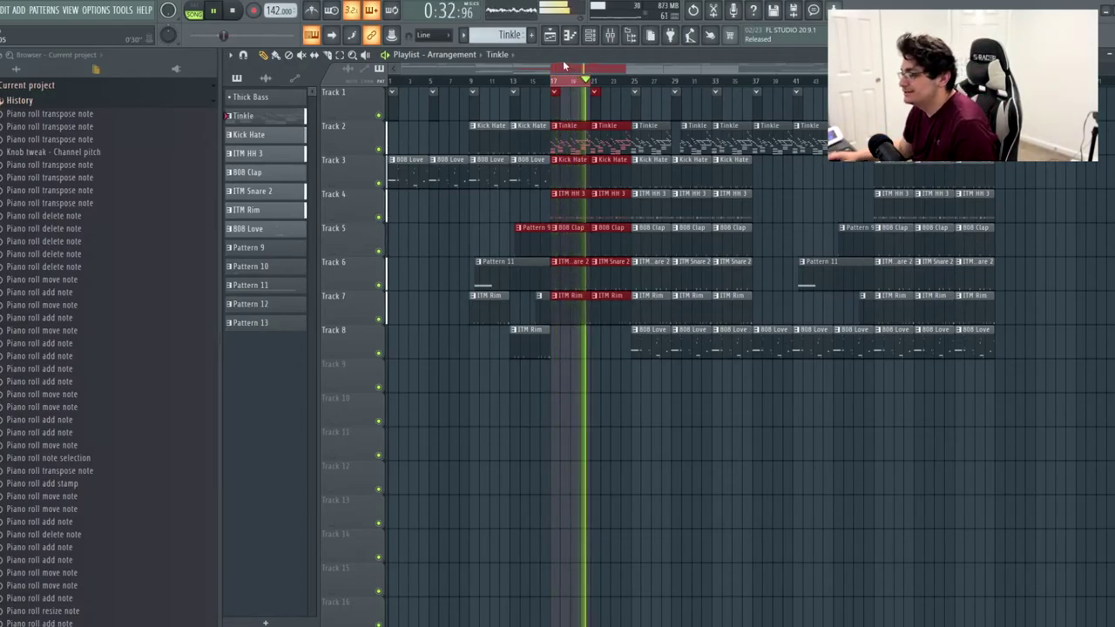
- Loop playlist bars 25 to 29 with only Tracks 2 and 8 audible, and open the 808 Love pattern's notes
{"action": "key", "text": "space"}
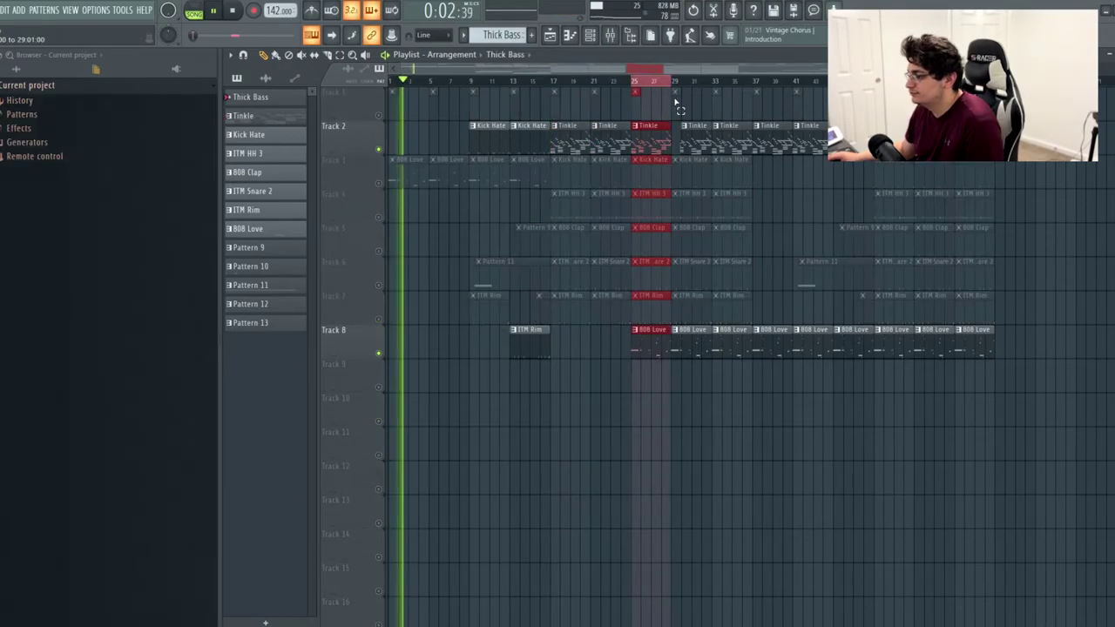
{"action": "key", "text": "space"}
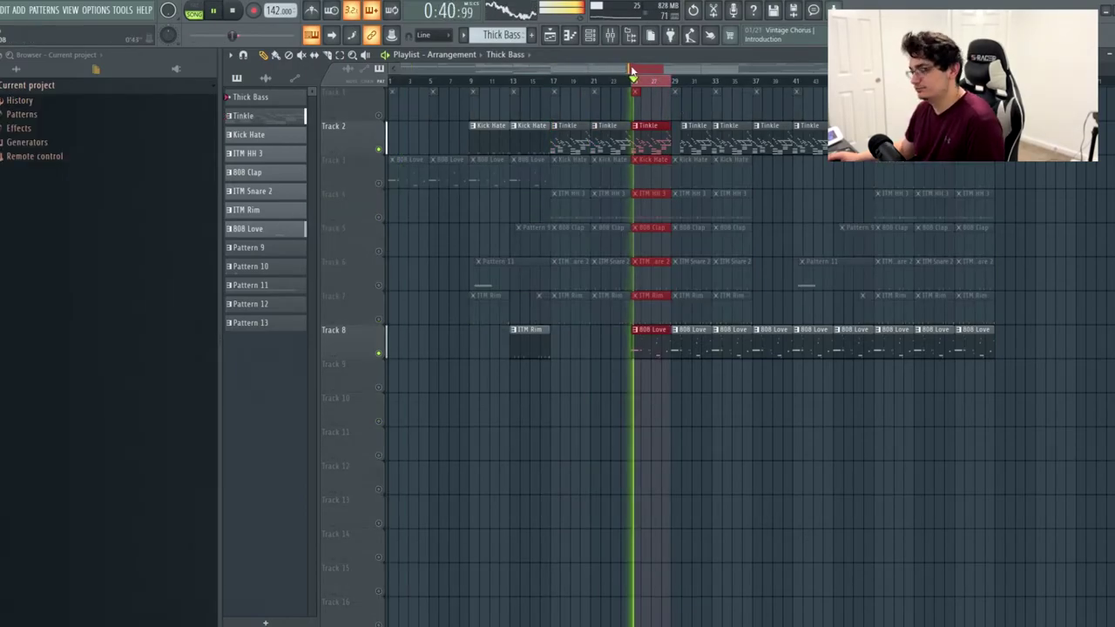
{"action": "left_click", "coordinate": [587, 38]}
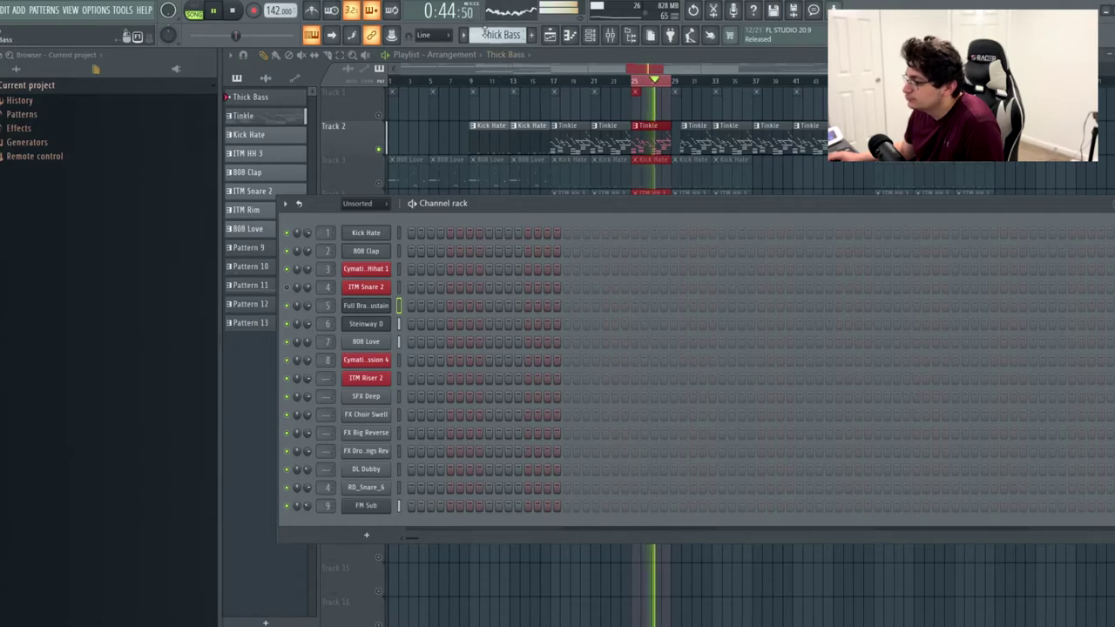
{"action": "scroll", "coordinate": [493, 41], "scroll_direction": "down", "scroll_amount": 7}
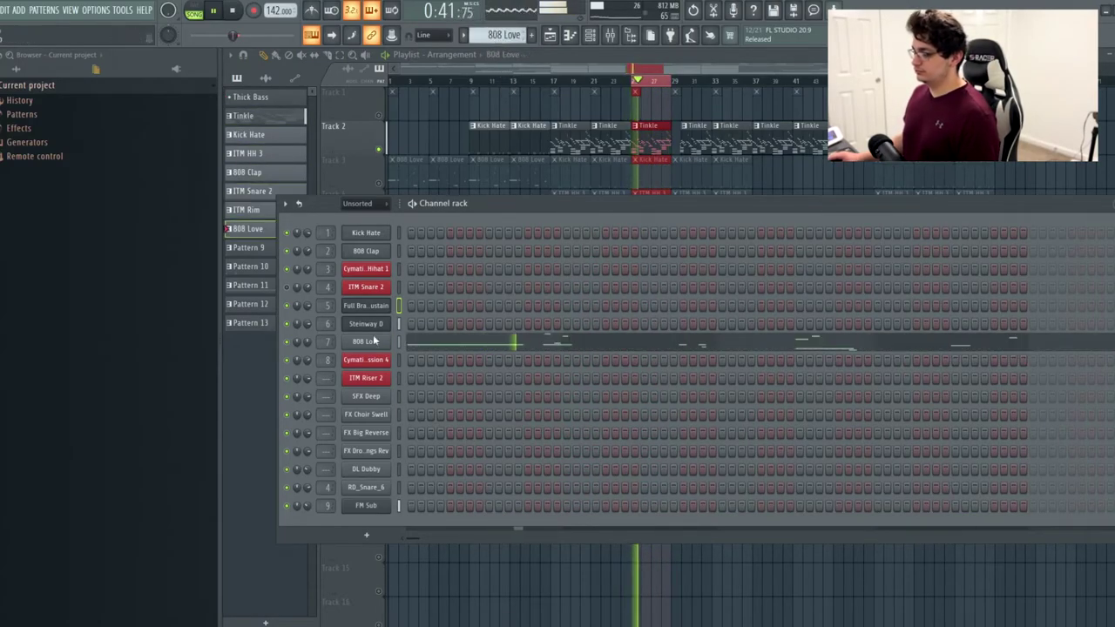
{"action": "left_click", "coordinate": [410, 345]}
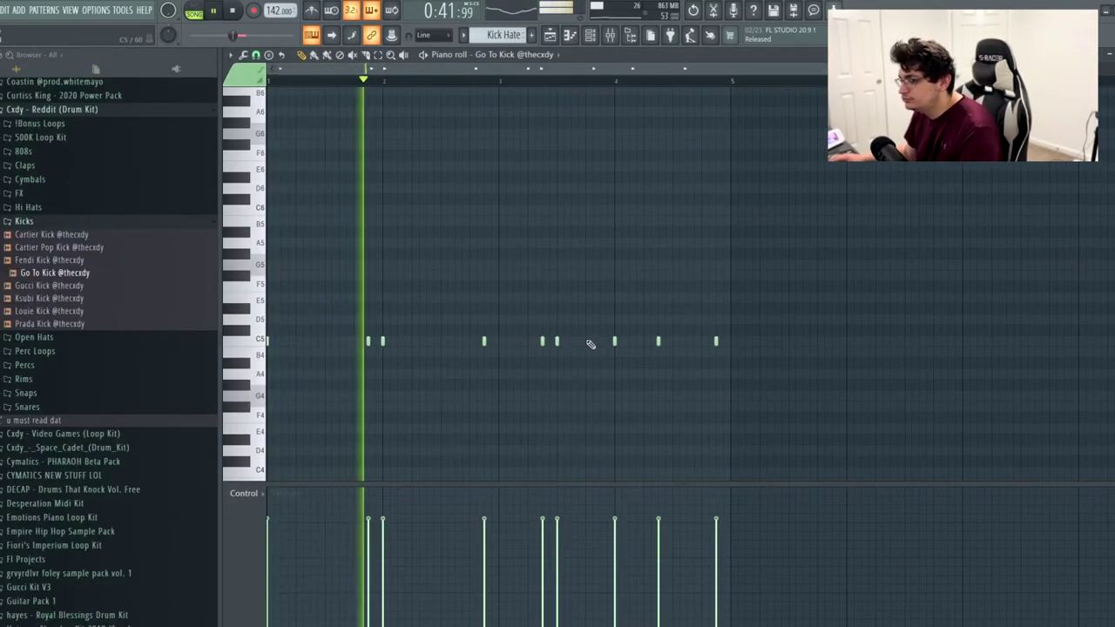
- Lower the kick's level on mixer Insert 1 while the arrangement loops, and return to the playlist
{"action": "left_click", "coordinate": [550, 35]}
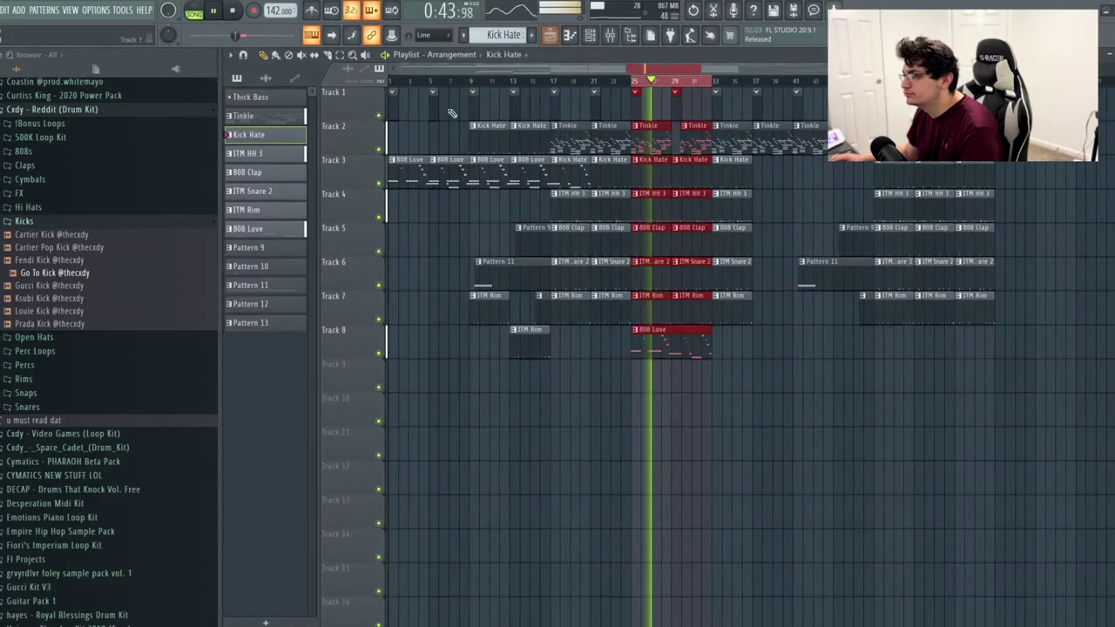
{"action": "left_click", "coordinate": [610, 35]}
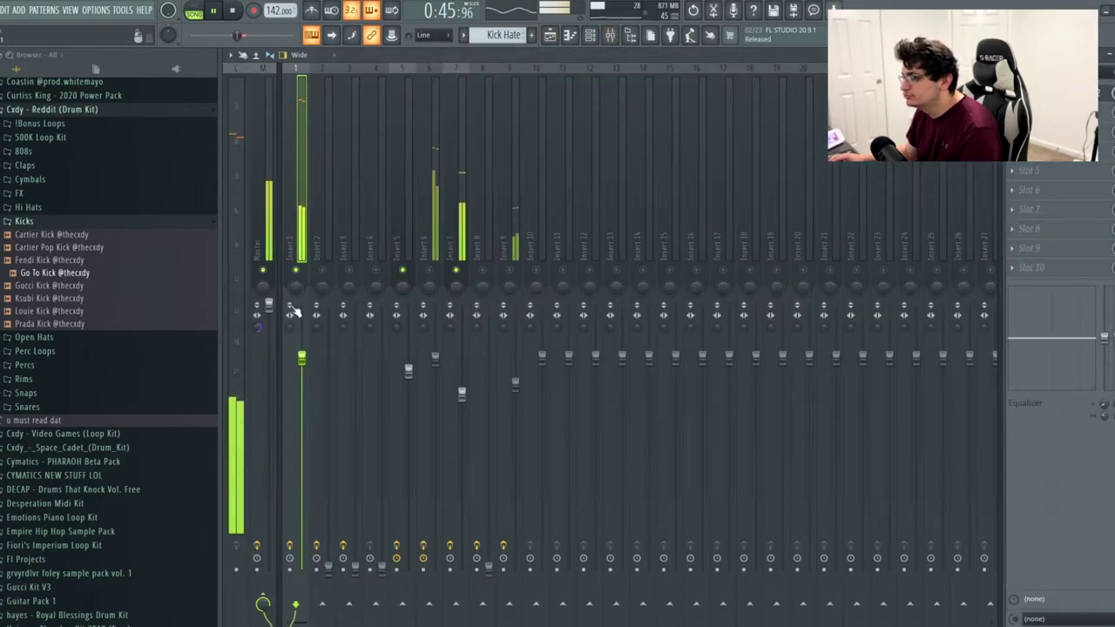
{"action": "left_click_drag", "start_coordinate": [301, 357], "coordinate": [301, 411]}
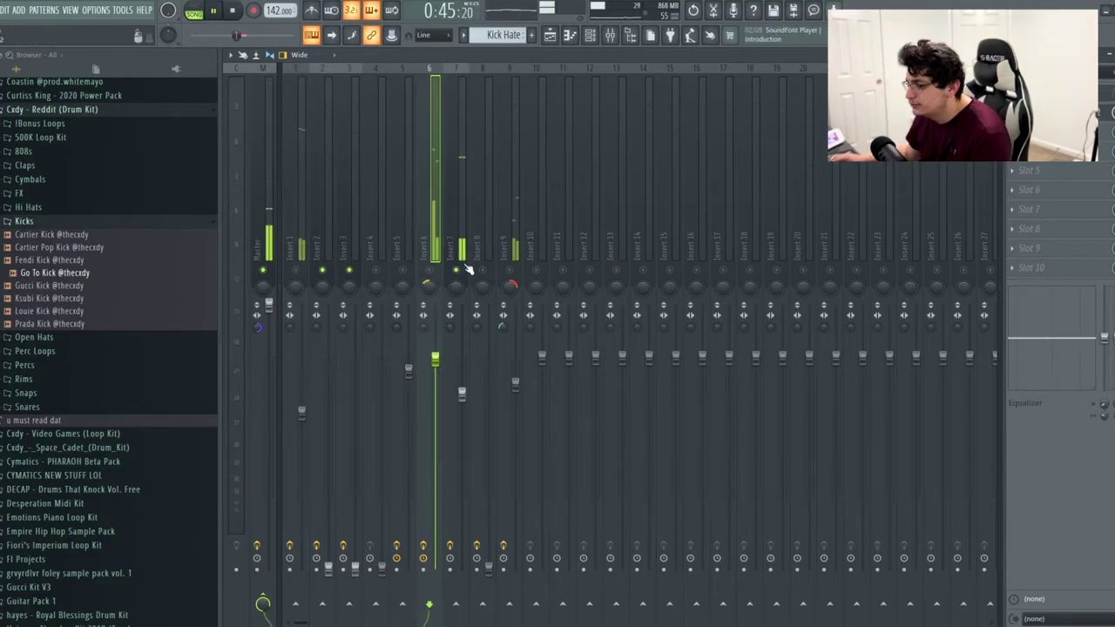
{"action": "left_click", "coordinate": [550, 35]}
{"action": "key", "text": "space"}
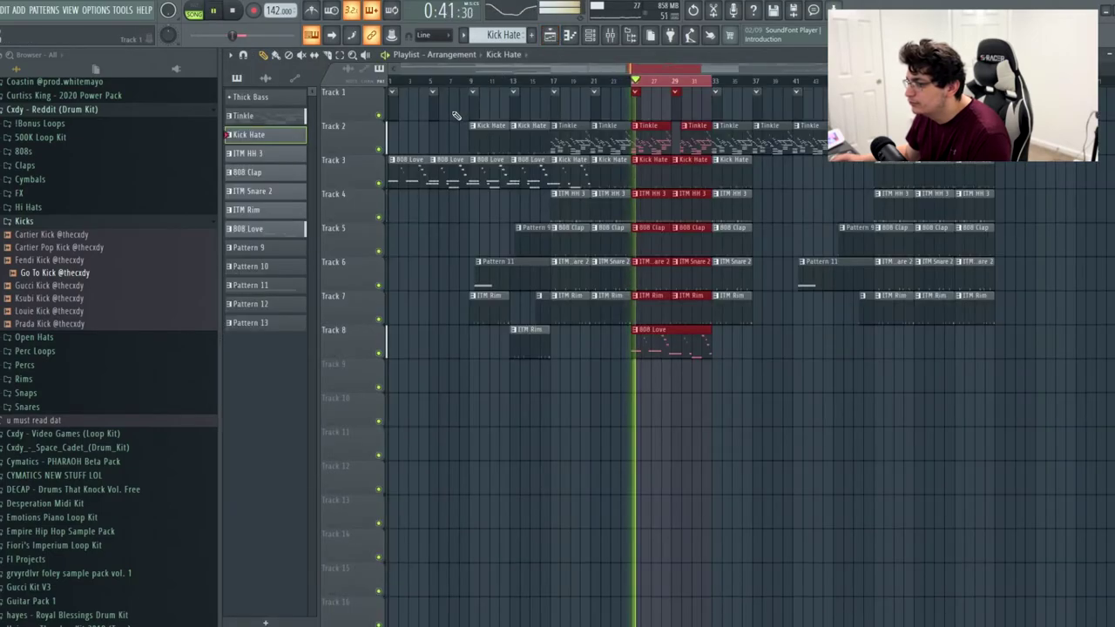
- Switch to the ITM HH 3 pattern and adjust the hi-hat's level on mixer Insert 3 during playback
{"action": "key", "text": "space"}
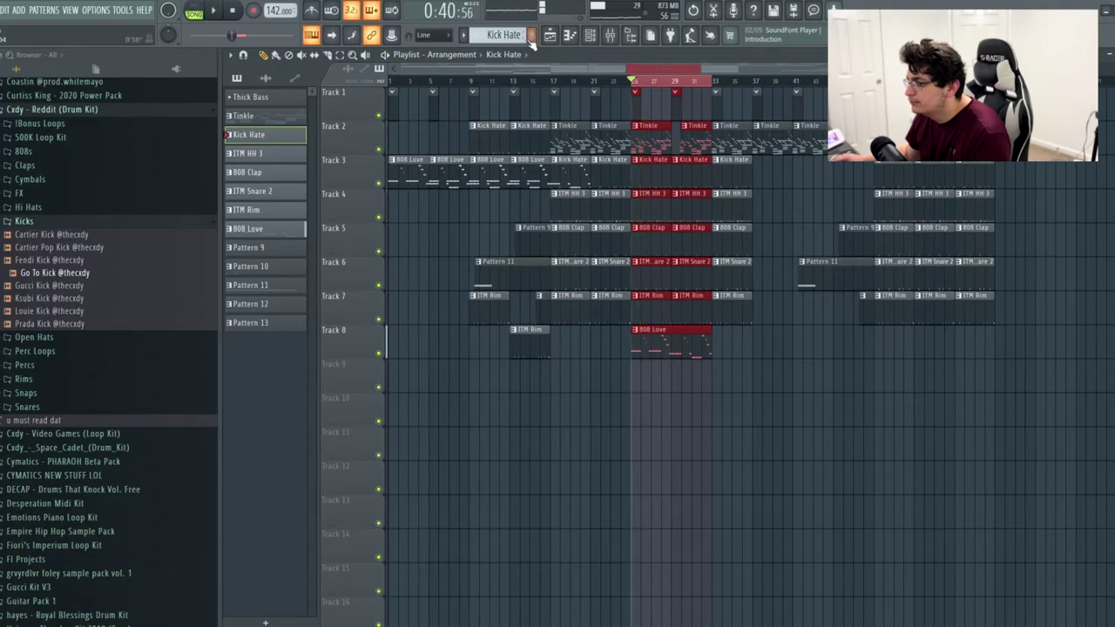
{"action": "left_click", "coordinate": [596, 44]}
{"action": "key", "text": "space"}
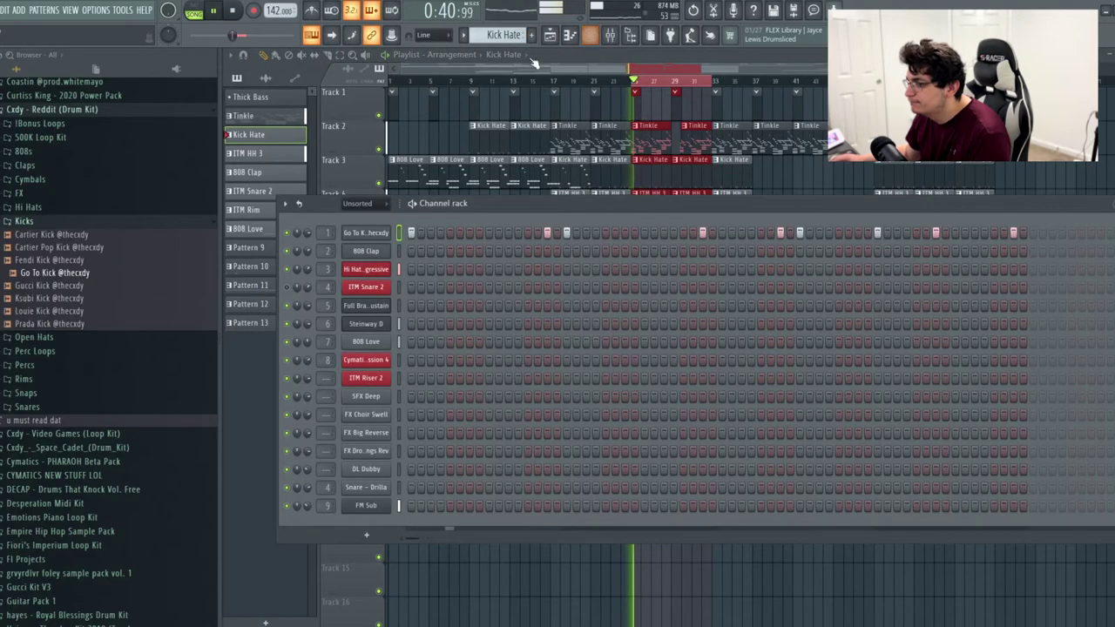
{"action": "scroll", "coordinate": [494, 36], "scroll_direction": "down", "scroll_amount": 1}
{"action": "key", "text": "space"}
{"action": "key", "text": "F9"}
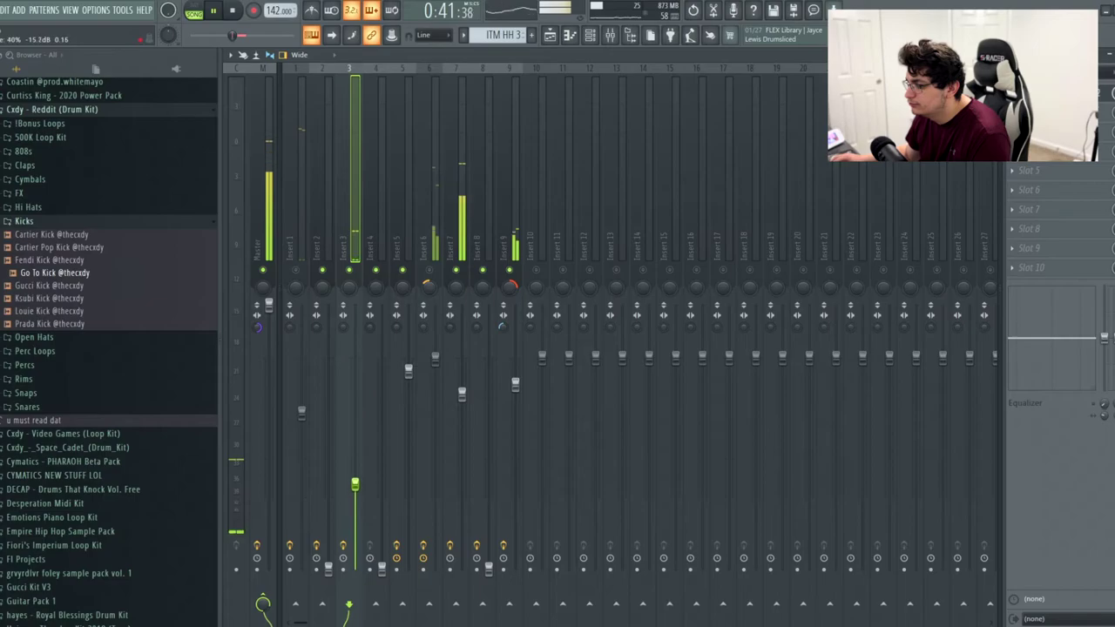
{"action": "left_click_drag", "start_coordinate": [355, 487], "coordinate": [355, 446]}
{"action": "left_click_drag", "start_coordinate": [355, 489], "coordinate": [354, 500]}
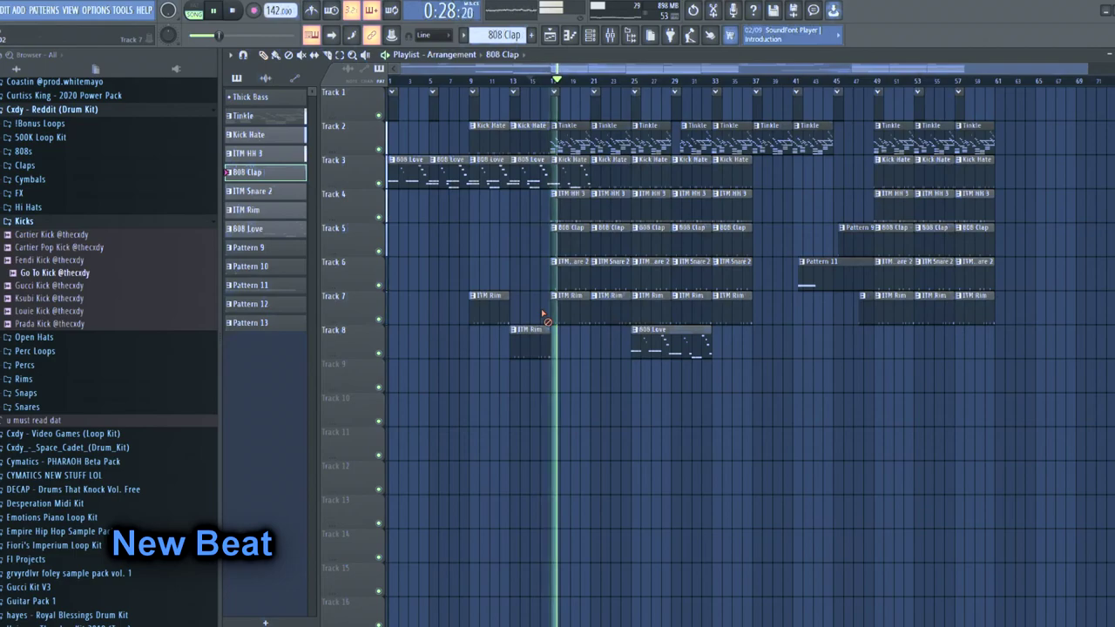
- Delete the Pattern 11, Pattern 9 and short ITM Rim clips just before bar 49 in the playlist
{"action": "right_click", "coordinate": [834, 279]}
{"action": "right_click", "coordinate": [846, 244]}
{"action": "right_click", "coordinate": [864, 305]}
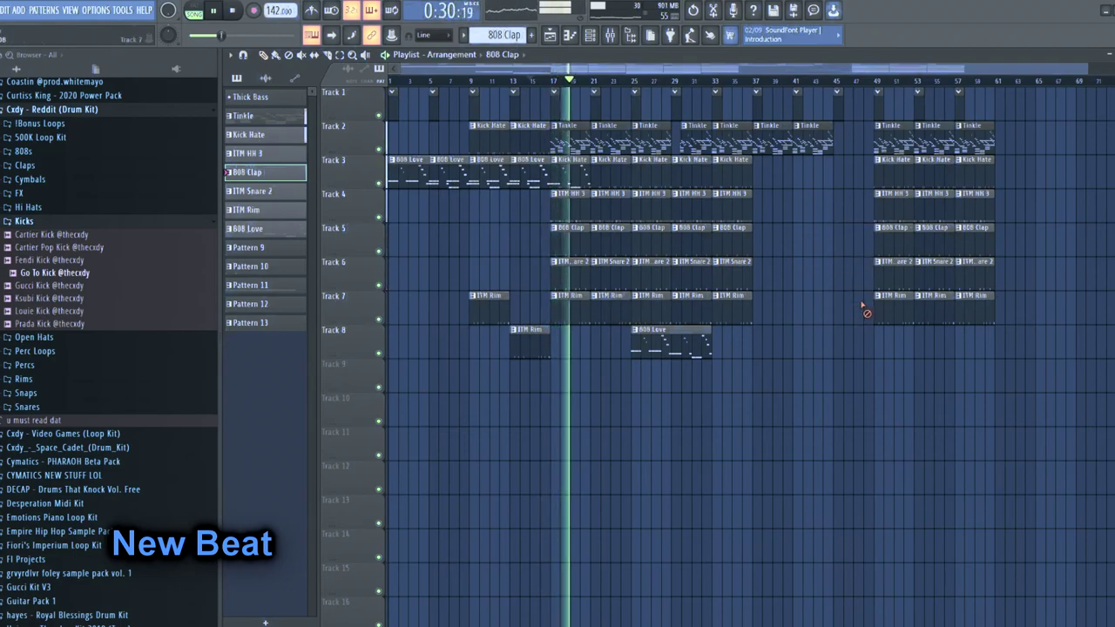
- Fine-tune the mixer levels of Insert 4 to about -3.8 dB, Insert 7 to about -3.9 dB, and Inserts 6 and 9
{"action": "left_click", "coordinate": [610, 34]}
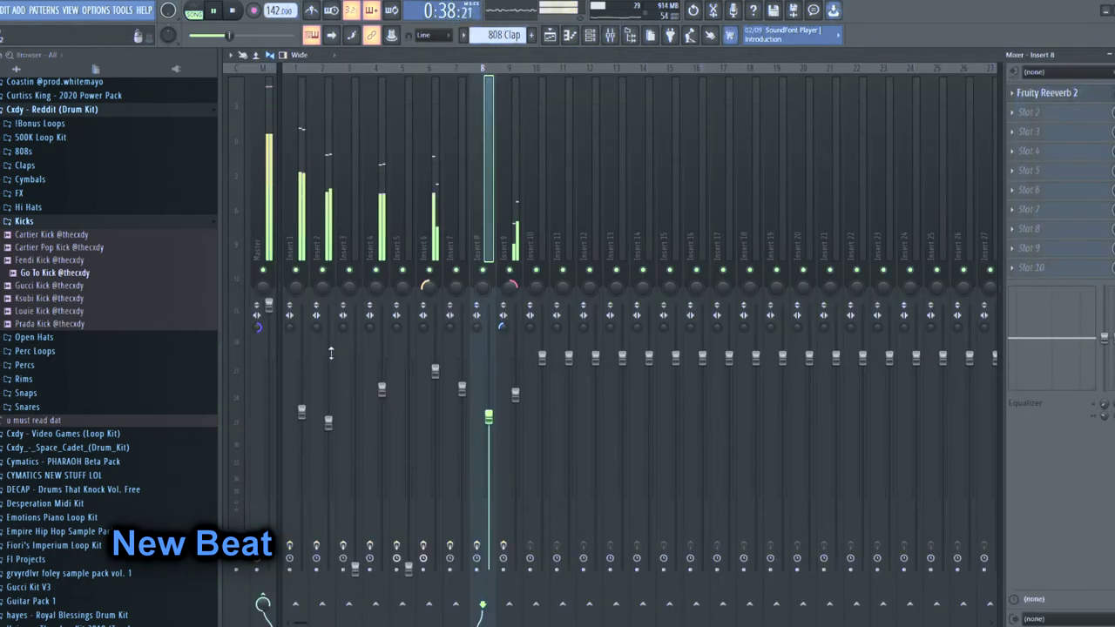
{"action": "left_click", "coordinate": [382, 391]}
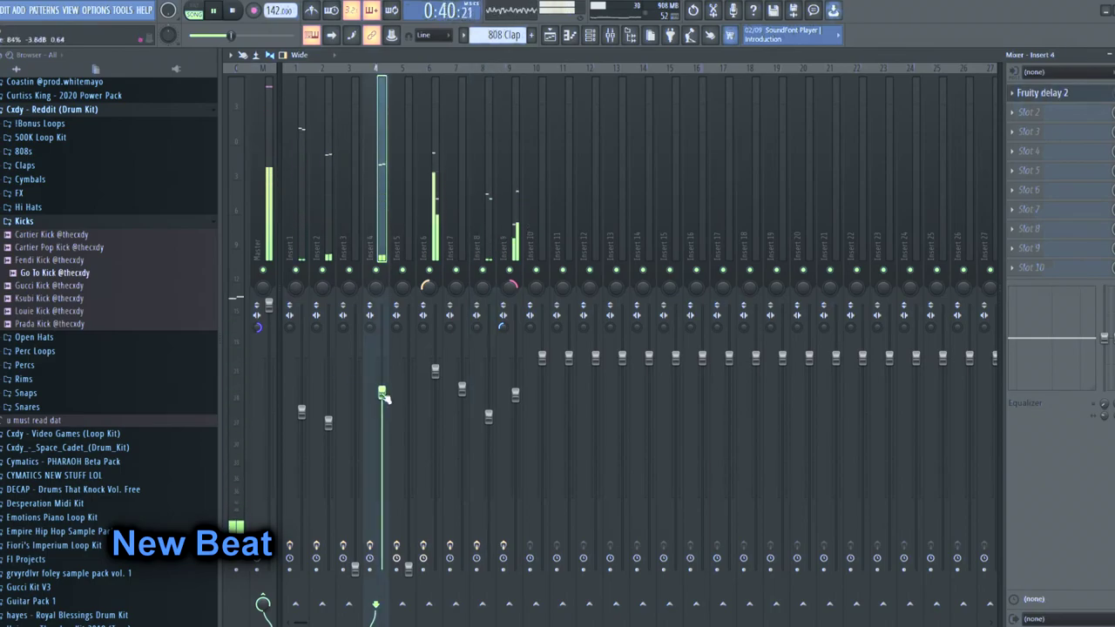
{"action": "left_click", "coordinate": [438, 376]}
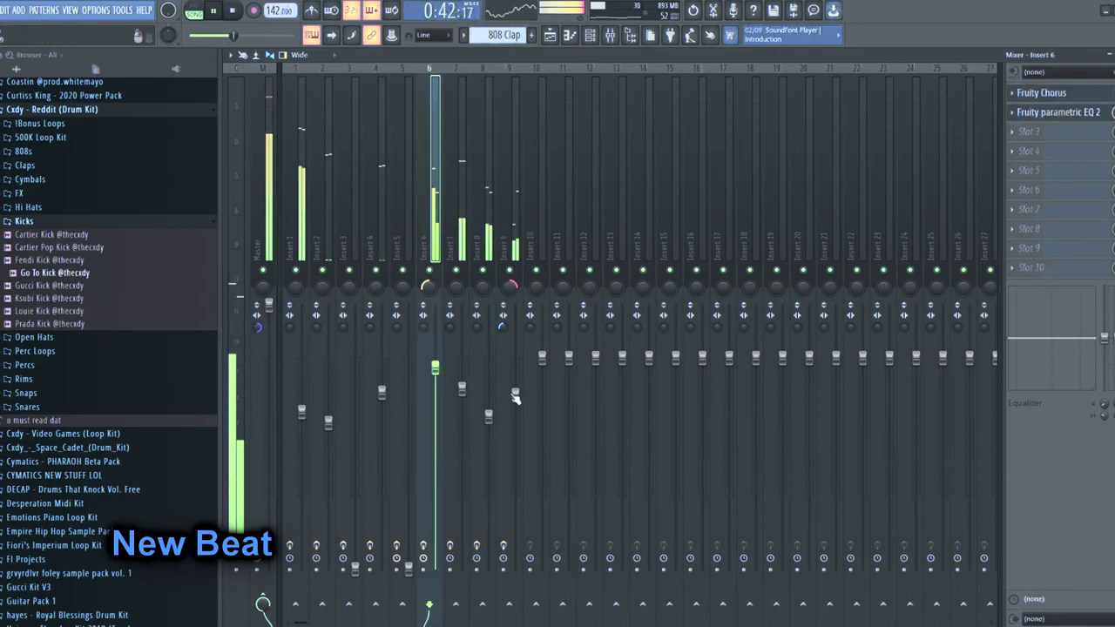
{"action": "left_click", "coordinate": [502, 397]}
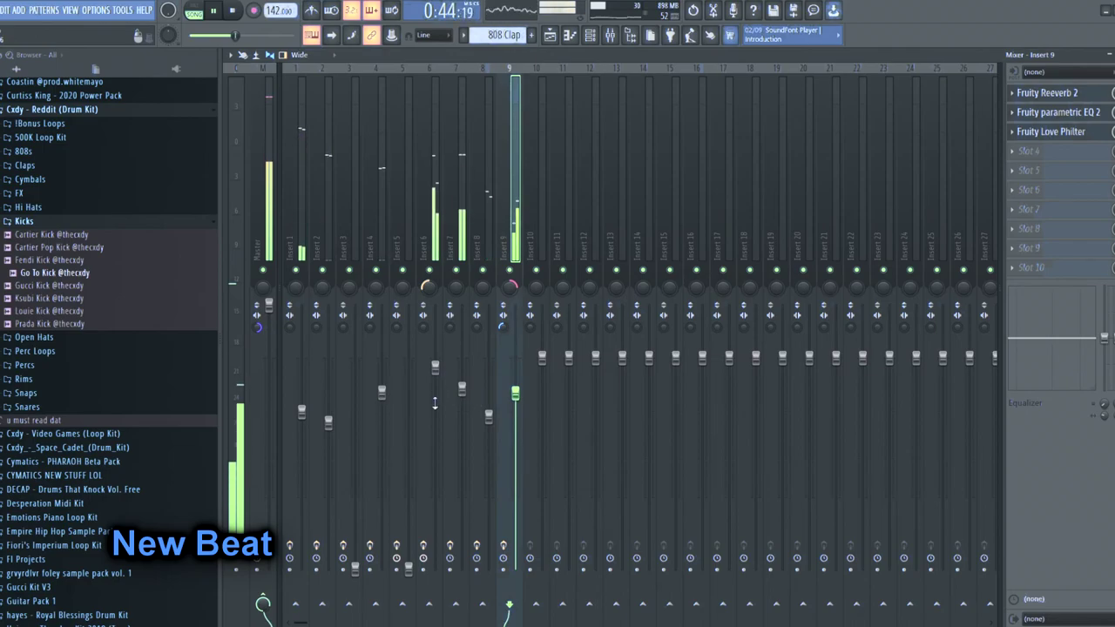
{"action": "left_click", "coordinate": [463, 392]}
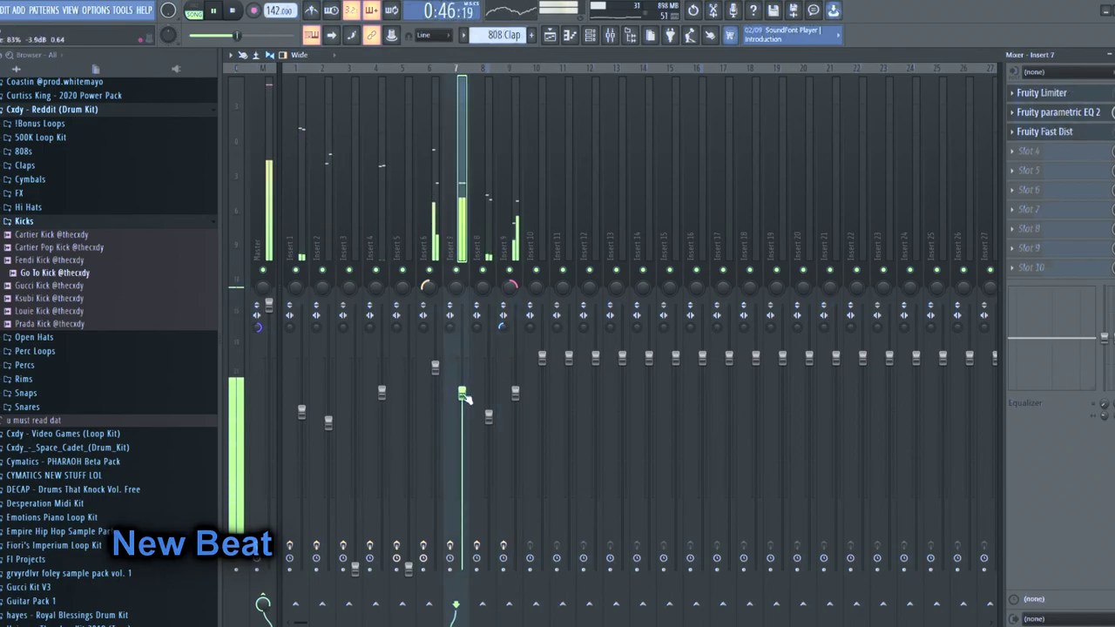